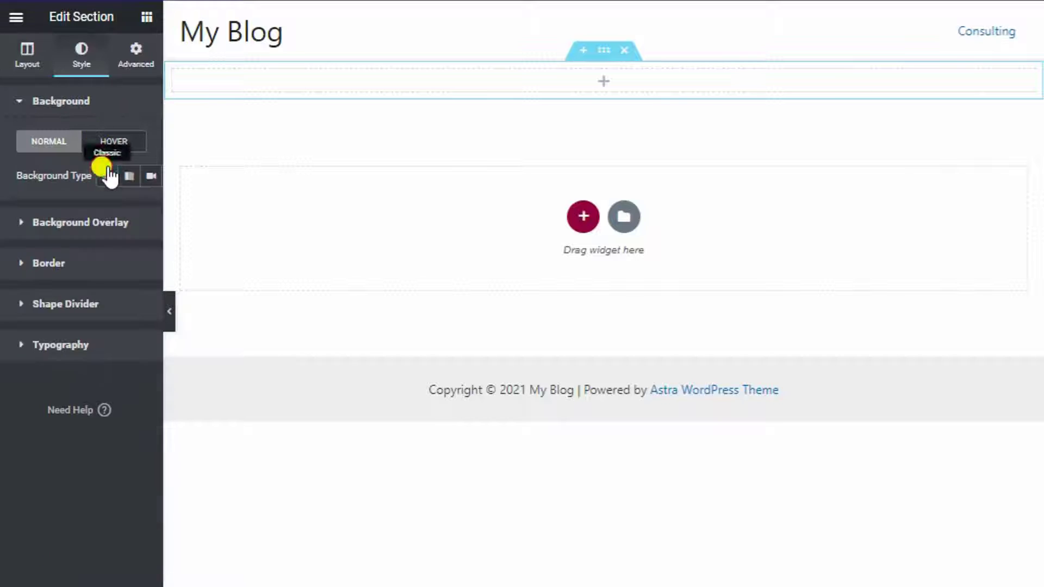
Step: Give the section a Classic background and upload gg.jpg as its background image
{"action": "left_click", "coordinate": [106, 174]}
{"action": "left_click", "coordinate": [89, 299]}
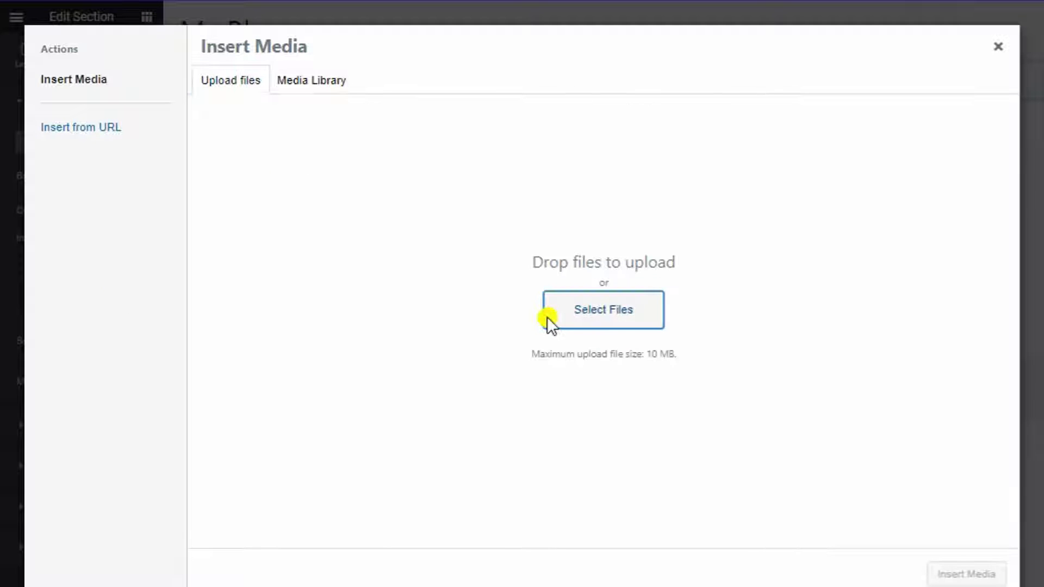
{"action": "left_click", "coordinate": [547, 317]}
{"action": "double_click", "coordinate": [624, 93]}
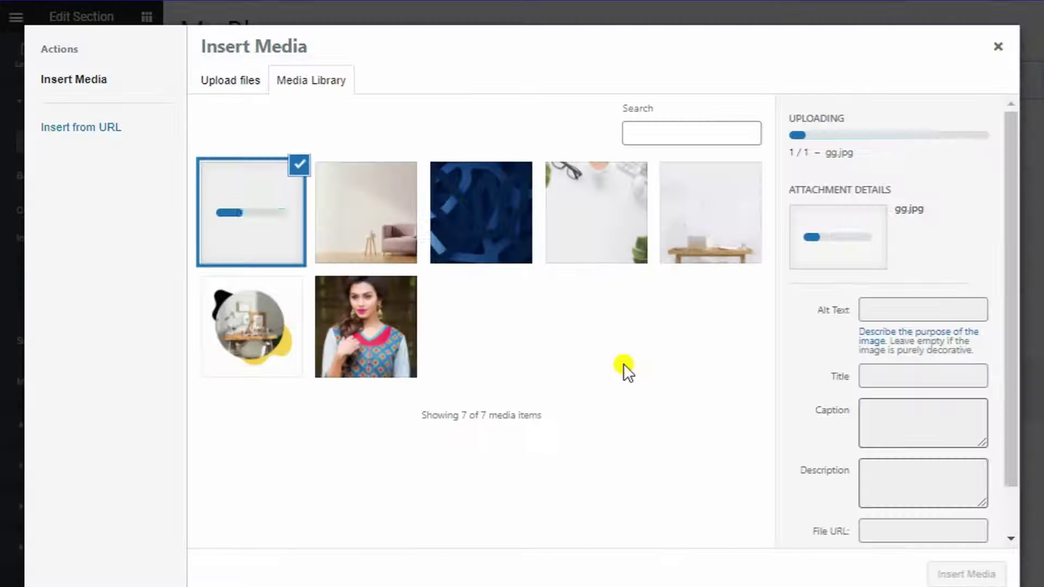
{"action": "left_click", "coordinate": [966, 574]}
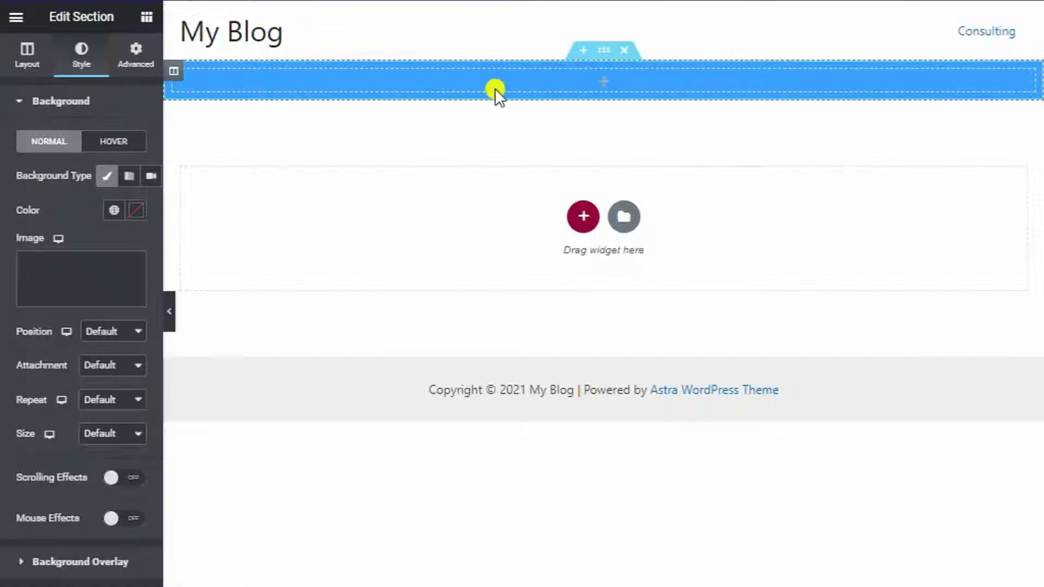
Step: Set the section's background image to Center Center position, No-repeat and Cover size
{"action": "left_click", "coordinate": [108, 332]}
{"action": "left_click", "coordinate": [107, 367]}
{"action": "left_click", "coordinate": [109, 400]}
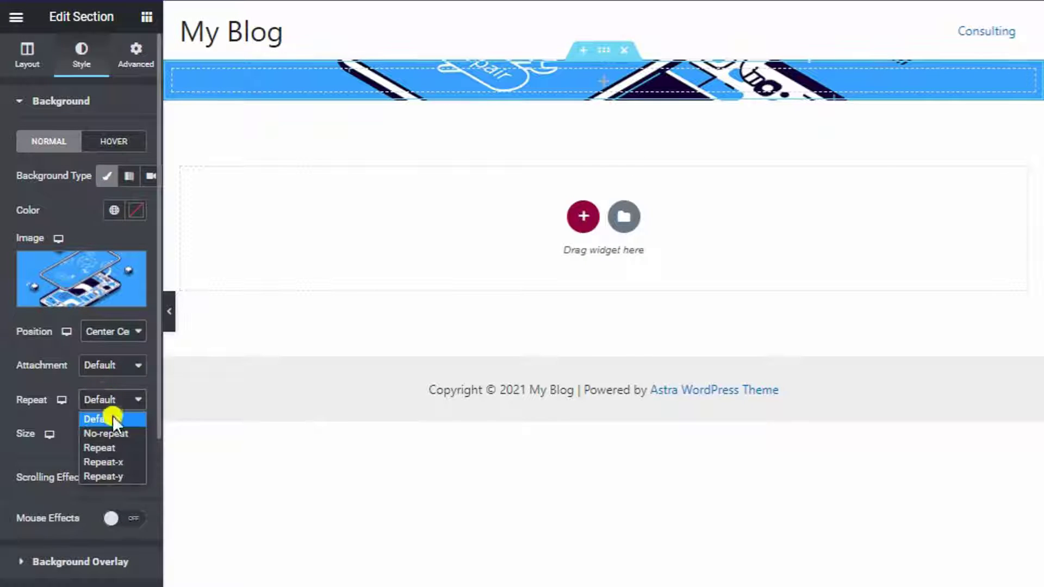
{"action": "left_click", "coordinate": [106, 434]}
{"action": "left_click", "coordinate": [107, 433]}
{"action": "left_click", "coordinate": [105, 476]}
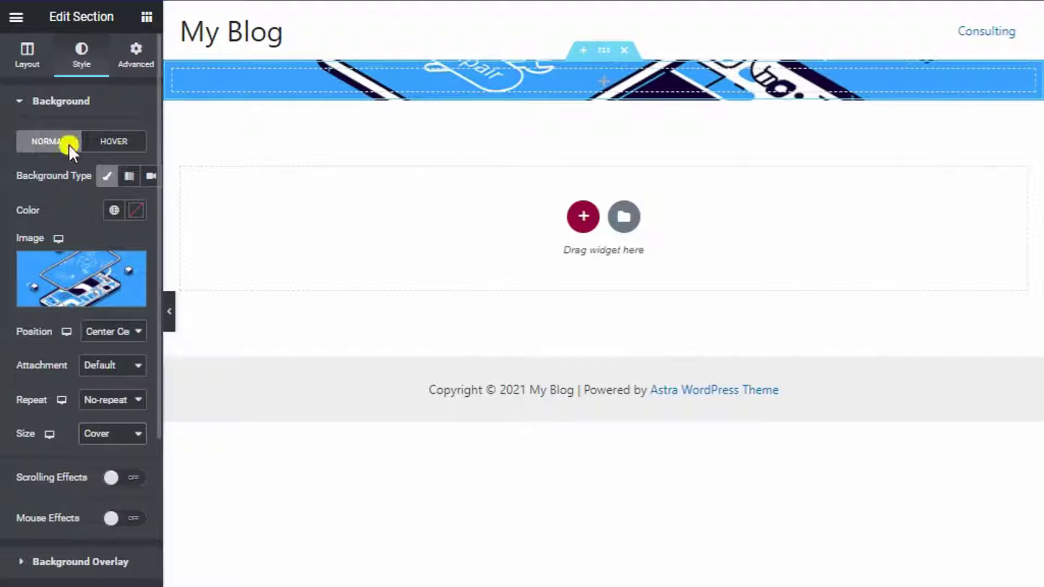
Step: Try a minimum height for the section, and set its height to Fit To Screen instead
{"action": "left_click", "coordinate": [28, 55]}
{"action": "left_click", "coordinate": [111, 261]}
{"action": "left_click", "coordinate": [114, 302]}
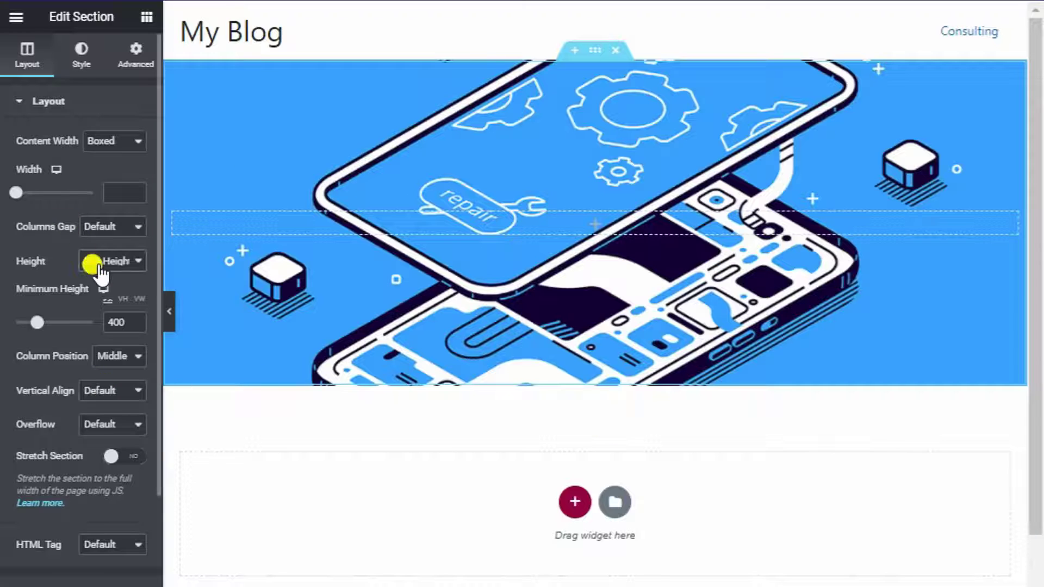
{"action": "left_click", "coordinate": [111, 261]}
{"action": "left_click", "coordinate": [115, 290]}
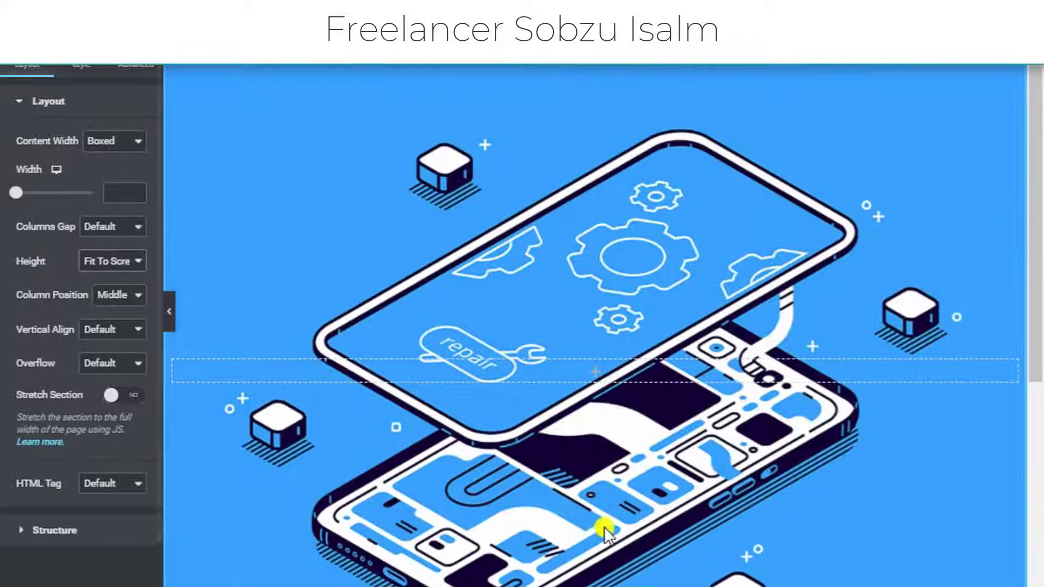
Step: Try the background image at Center Left and Center Right positions, with Repeat-y and Cover size
{"action": "left_click", "coordinate": [81, 71]}
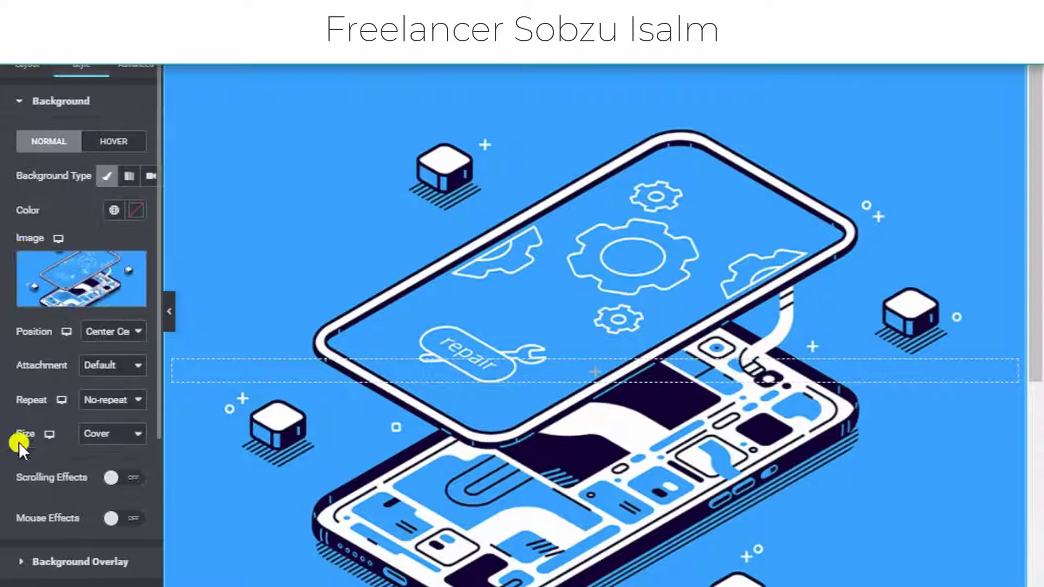
{"action": "left_click", "coordinate": [108, 334]}
{"action": "left_click", "coordinate": [115, 377]}
{"action": "left_click", "coordinate": [116, 333]}
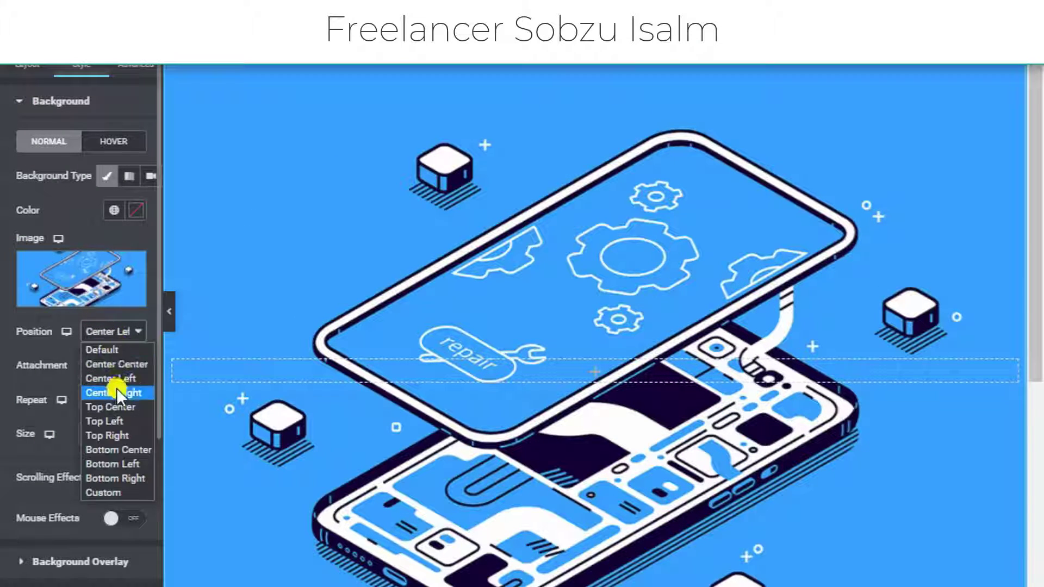
{"action": "left_click", "coordinate": [117, 388]}
{"action": "left_click", "coordinate": [114, 402]}
{"action": "left_click", "coordinate": [115, 401]}
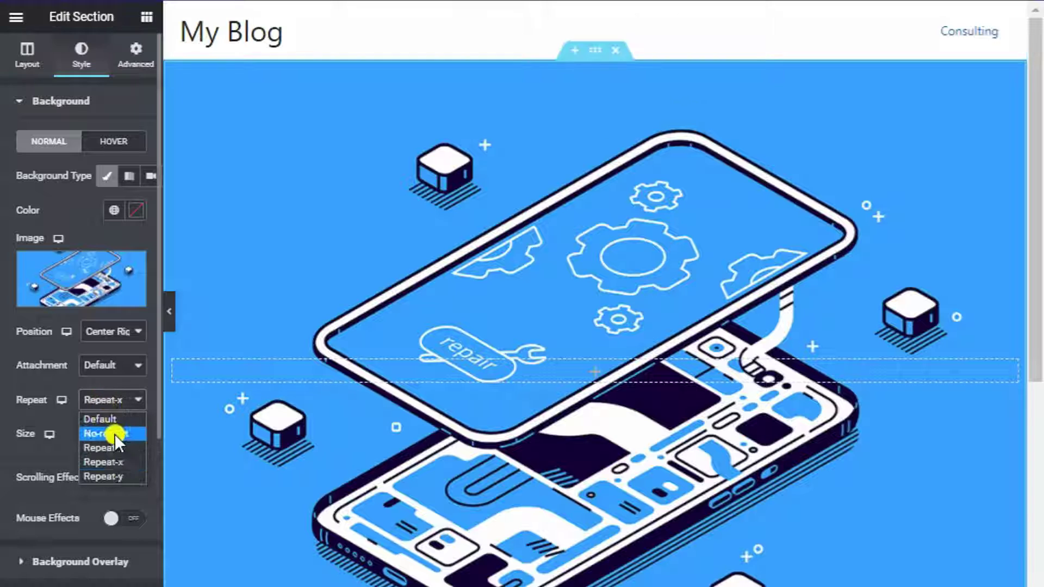
{"action": "left_click", "coordinate": [109, 435]}
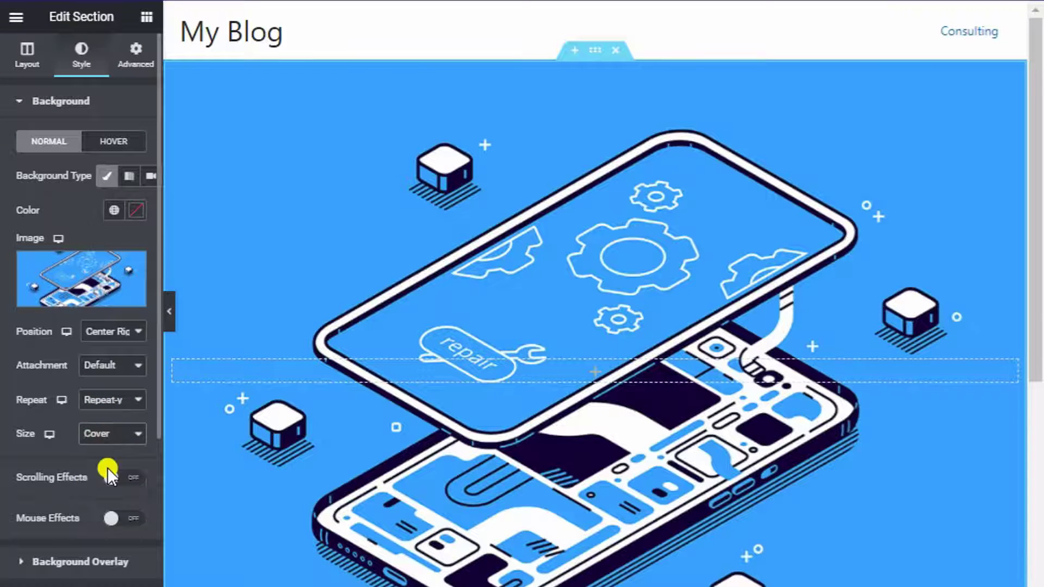
{"action": "left_click", "coordinate": [106, 468]}
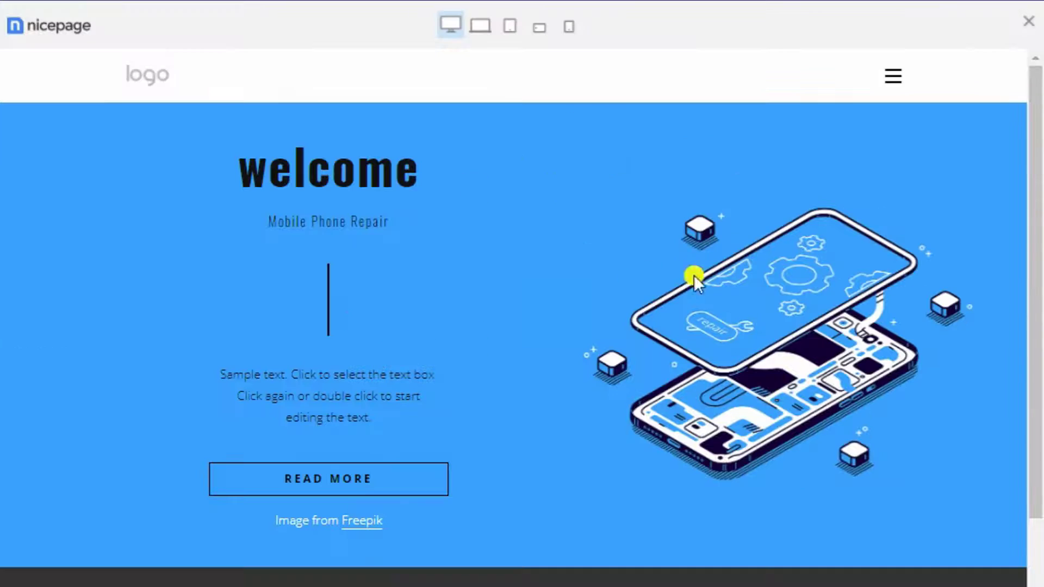
Step: Switch to the Nicepage template preview, inspect the welcome area and shrink the developer tools to reveal the page
{"action": "left_click_drag", "start_coordinate": [693, 275], "coordinate": [752, 164]}
{"action": "right_click", "coordinate": [449, 358]}
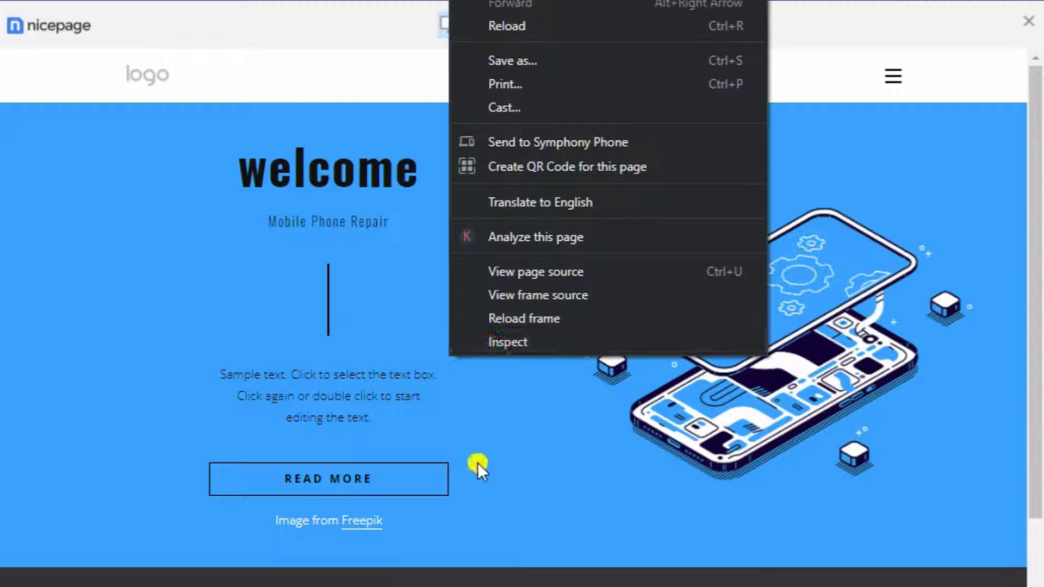
{"action": "left_click", "coordinate": [490, 343]}
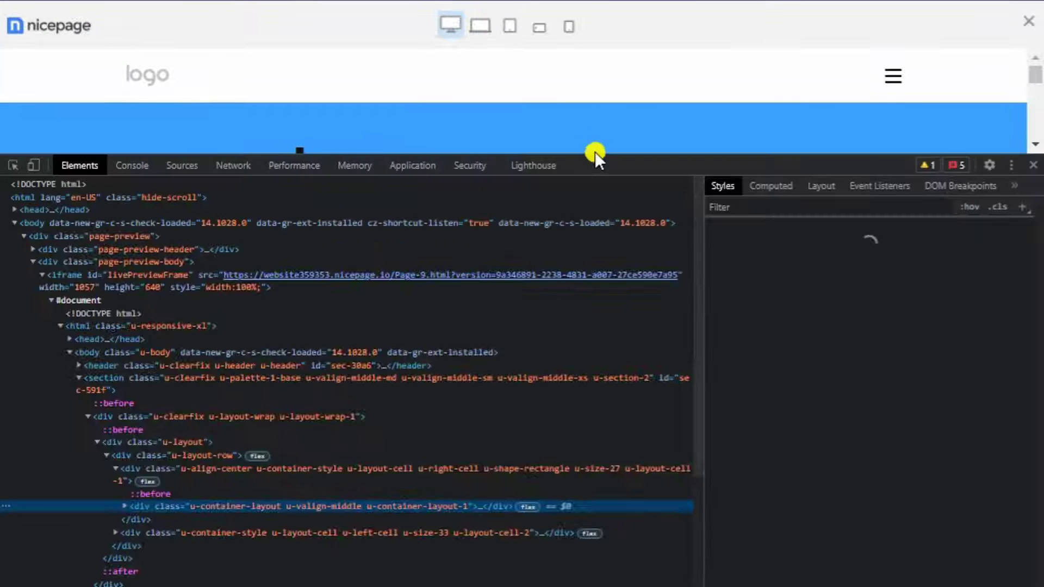
{"action": "left_click_drag", "start_coordinate": [595, 153], "coordinate": [340, 568]}
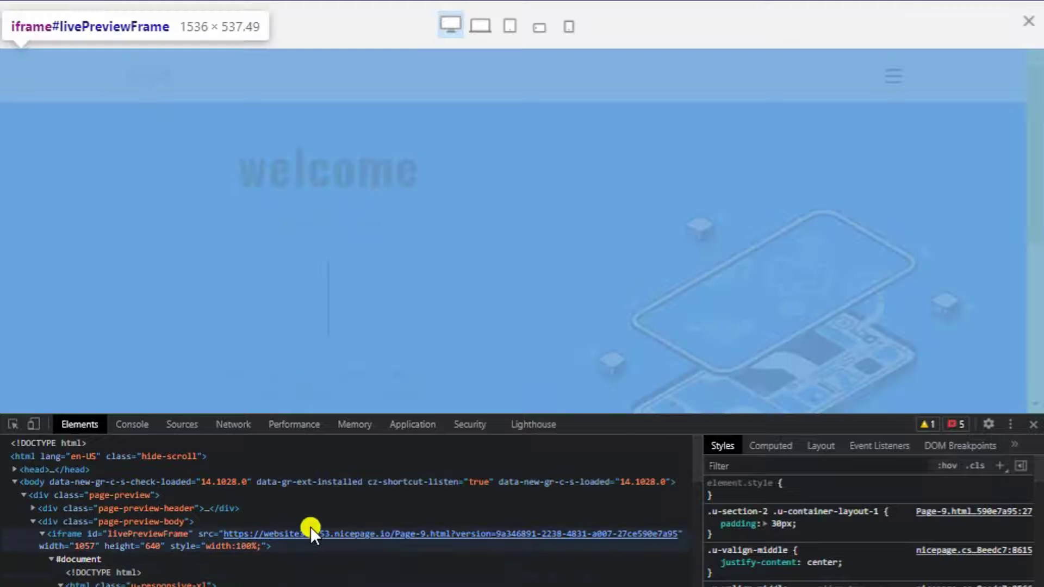
Step: Examine how the template's blue section and its text column are structured in the page's elements, and close the developer tools
{"action": "left_click", "coordinate": [152, 575]}
{"action": "scroll", "coordinate": [153, 571], "scroll_direction": "down", "scroll_amount": 2}
{"action": "left_click", "coordinate": [153, 512]}
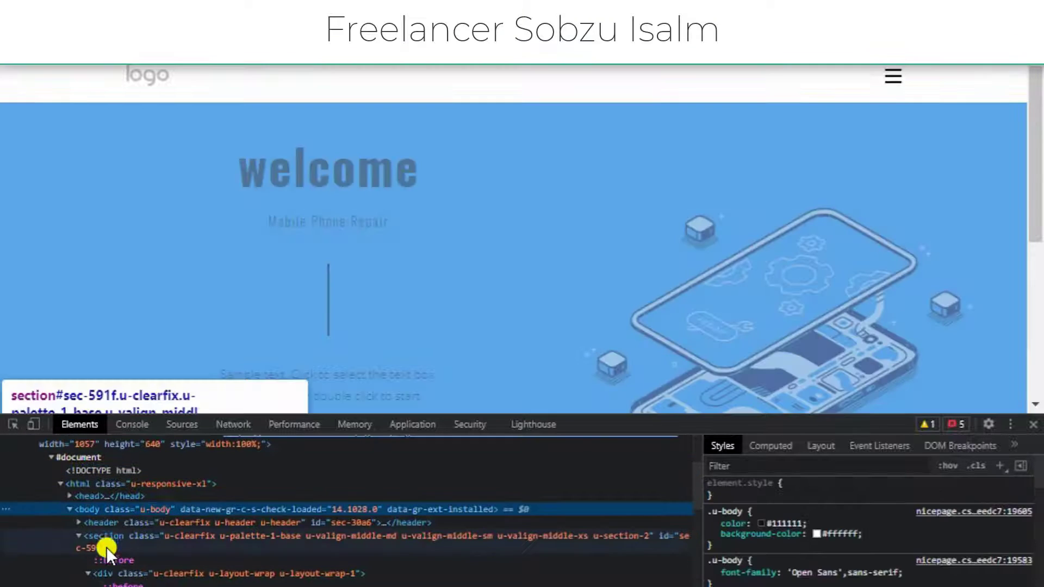
{"action": "left_click", "coordinate": [106, 547]}
{"action": "left_click", "coordinate": [112, 563]}
{"action": "scroll", "coordinate": [117, 575], "scroll_direction": "down", "scroll_amount": 1}
{"action": "scroll", "coordinate": [118, 578], "scroll_direction": "down", "scroll_amount": 1}
{"action": "left_click", "coordinate": [154, 562]}
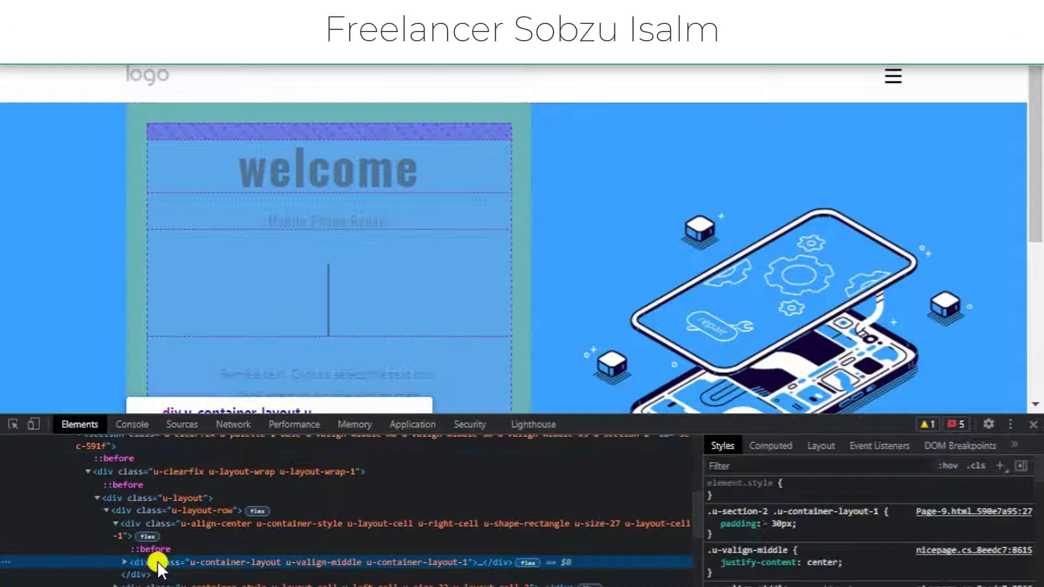
{"action": "key", "text": "F12"}
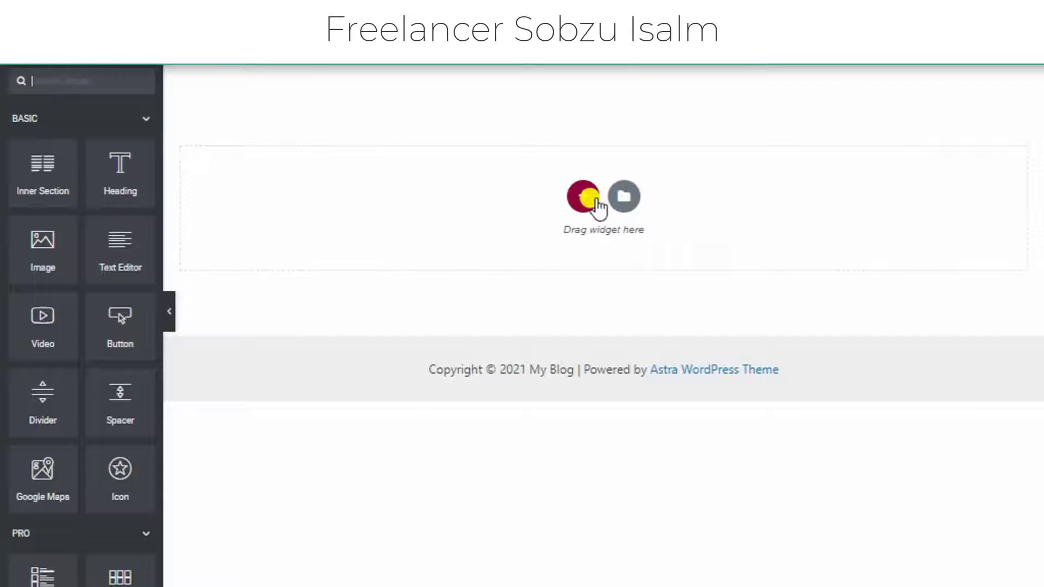
Step: Add a new section with two equal columns to the Elementor page
{"action": "left_click", "coordinate": [583, 199]}
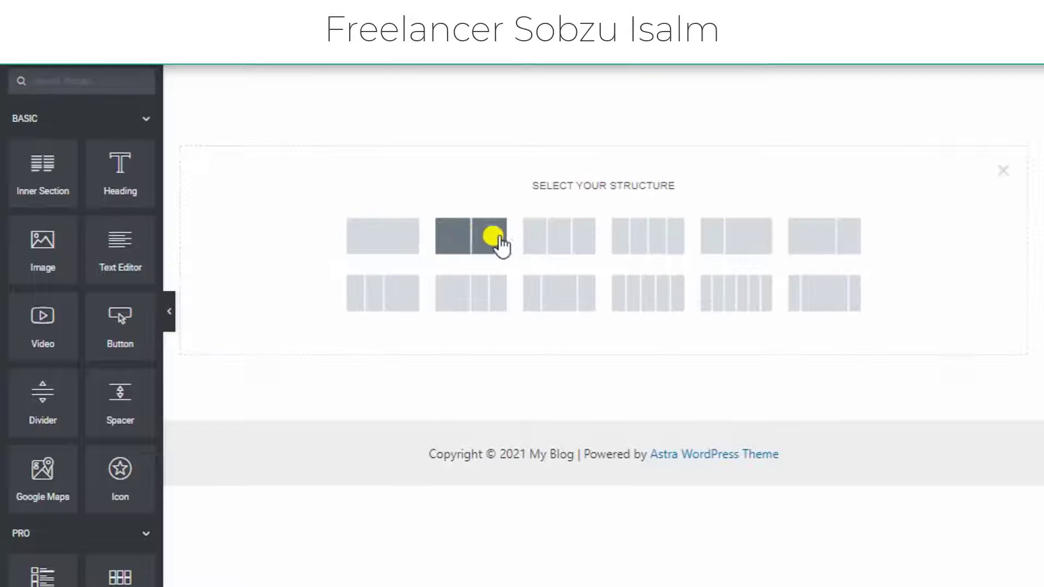
{"action": "left_click", "coordinate": [471, 237]}
Step: Give the right column a Classic background using the uploaded blue phone repair image from the media library
{"action": "left_click", "coordinate": [771, 83]}
{"action": "left_click", "coordinate": [614, 72]}
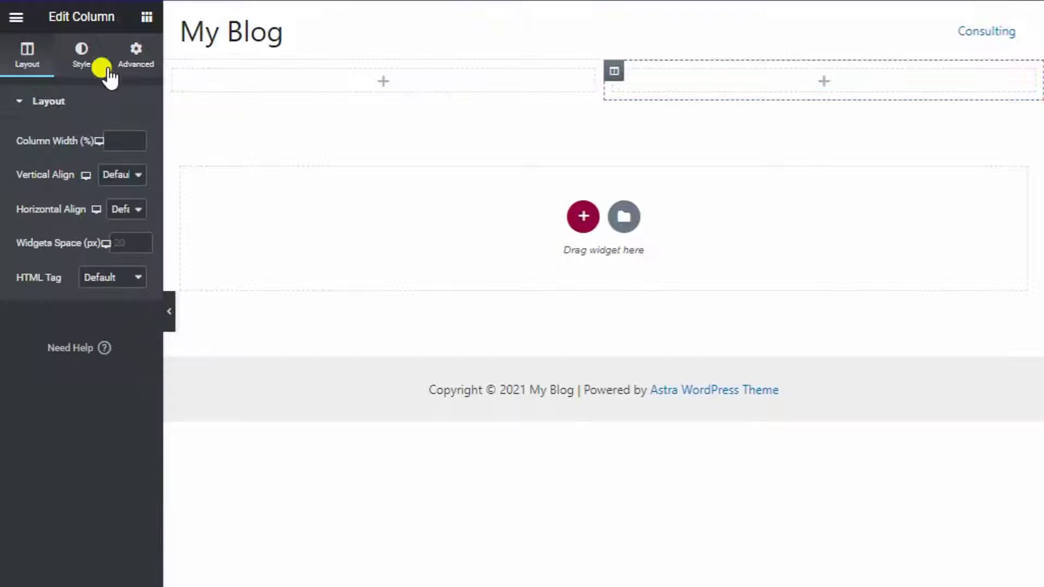
{"action": "left_click", "coordinate": [82, 54]}
{"action": "left_click", "coordinate": [106, 173]}
{"action": "left_click", "coordinate": [89, 263]}
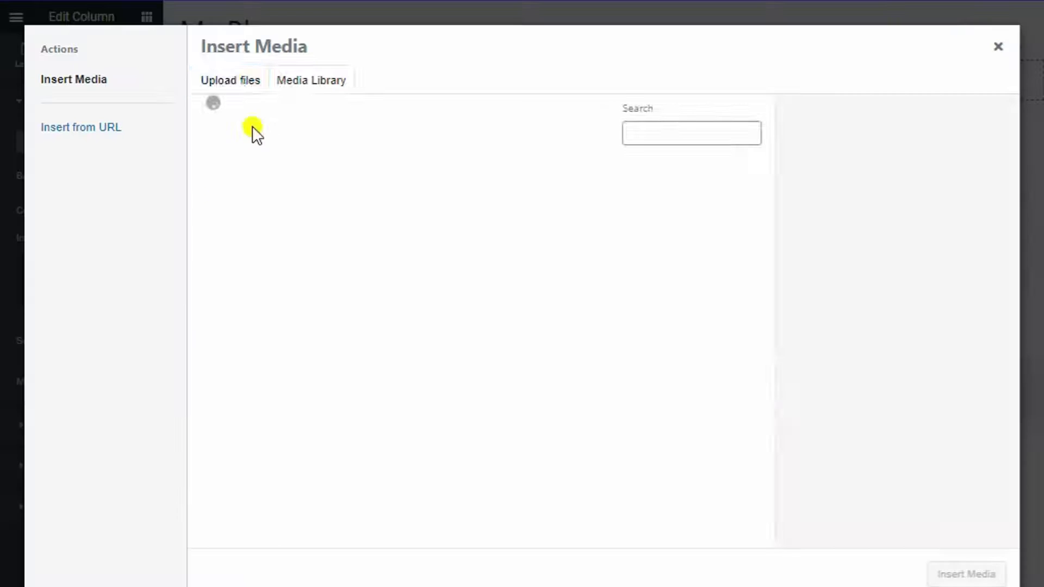
{"action": "left_click", "coordinate": [252, 212]}
{"action": "left_click", "coordinate": [962, 573]}
Step: Set the right column's background image to Center Center position, No-repeat and Cover size
{"action": "left_click", "coordinate": [104, 333]}
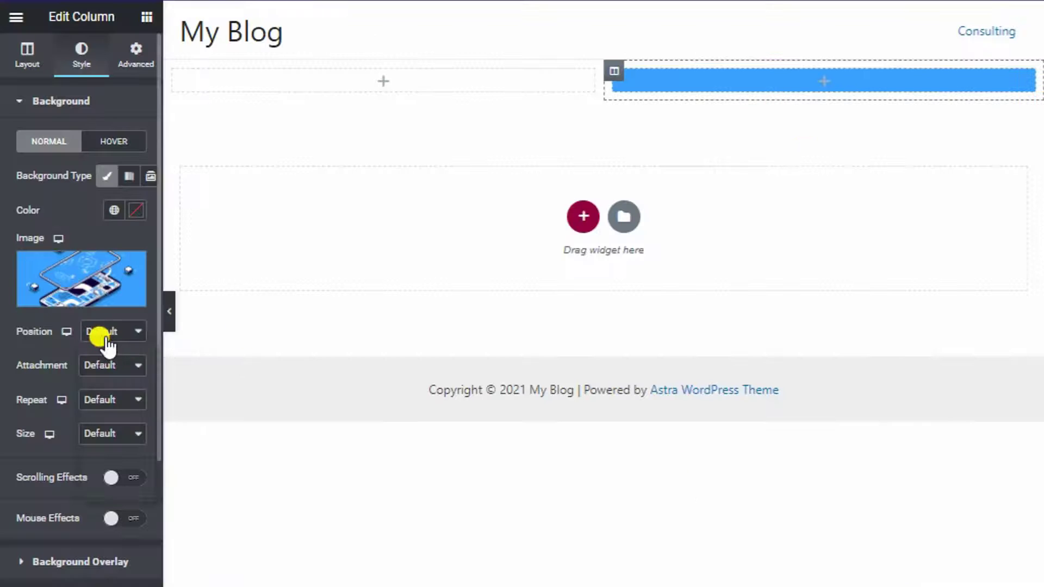
{"action": "left_click", "coordinate": [112, 369]}
{"action": "left_click", "coordinate": [112, 403]}
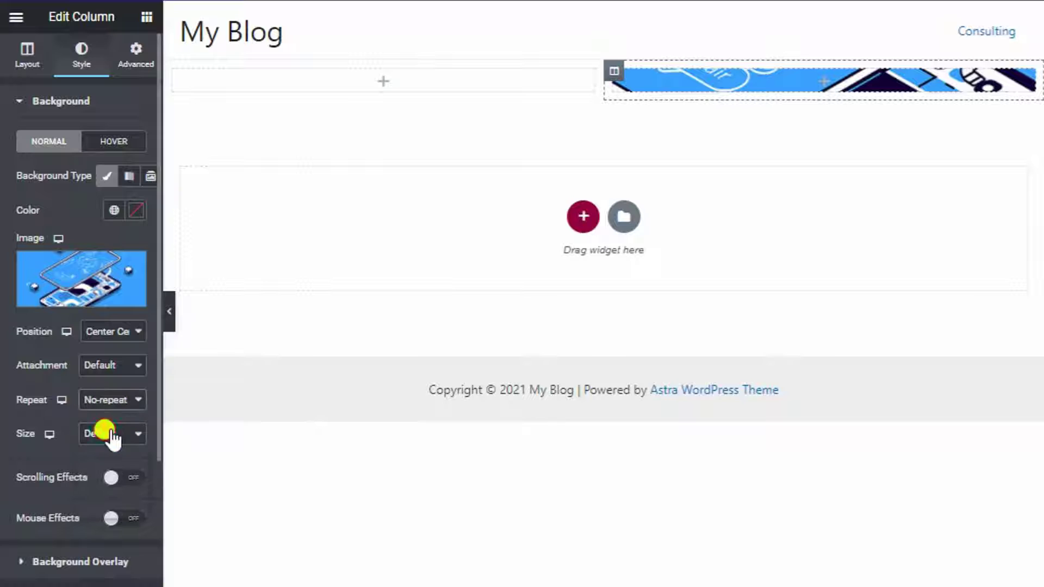
{"action": "left_click", "coordinate": [111, 435]}
{"action": "left_click", "coordinate": [98, 478]}
{"action": "left_click", "coordinate": [27, 57]}
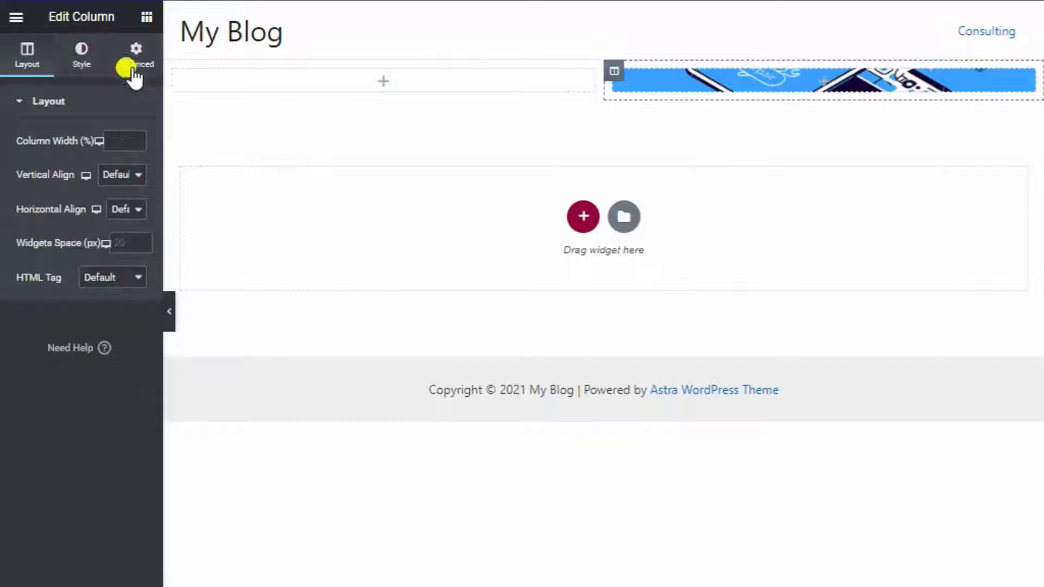
{"action": "left_click", "coordinate": [85, 57]}
Step: Add a Heading widget to the left column with the title "welcome" copied from the Nicepage preview, aligned to the center
{"action": "left_click", "coordinate": [383, 81]}
{"action": "double_click", "coordinate": [338, 163]}
{"action": "key", "text": "ctrl+c"}
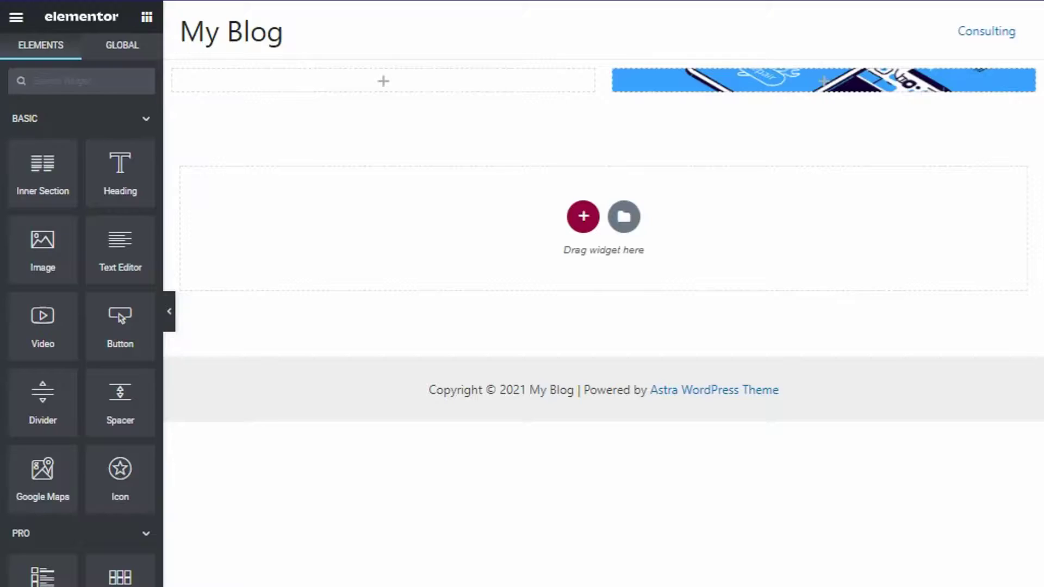
{"action": "left_click_drag", "start_coordinate": [116, 165], "coordinate": [373, 79]}
{"action": "left_click", "coordinate": [58, 164]}
{"action": "key", "text": "ctrl+a"}
{"action": "key", "text": "ctrl+v"}
{"action": "left_click", "coordinate": [102, 370]}
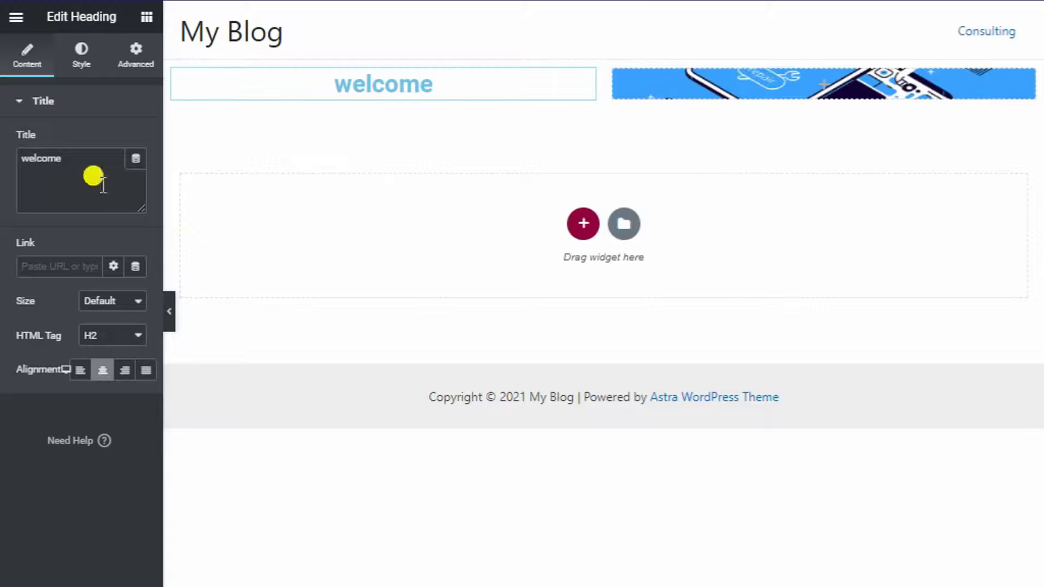
Step: Set the "welcome" heading's text color to black
{"action": "left_click", "coordinate": [79, 62]}
{"action": "left_click", "coordinate": [136, 142]}
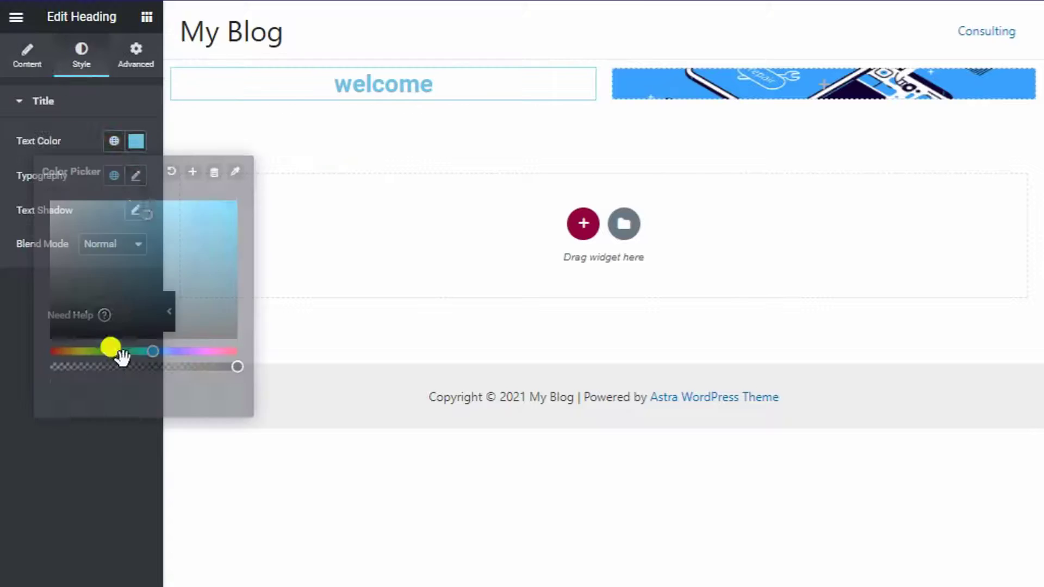
{"action": "left_click", "coordinate": [111, 337]}
{"action": "left_click", "coordinate": [294, 360]}
Step: Give the left column a Classic background with the color #39a1ff, matching the blue of the Nicepage template
{"action": "left_click", "coordinate": [175, 68]}
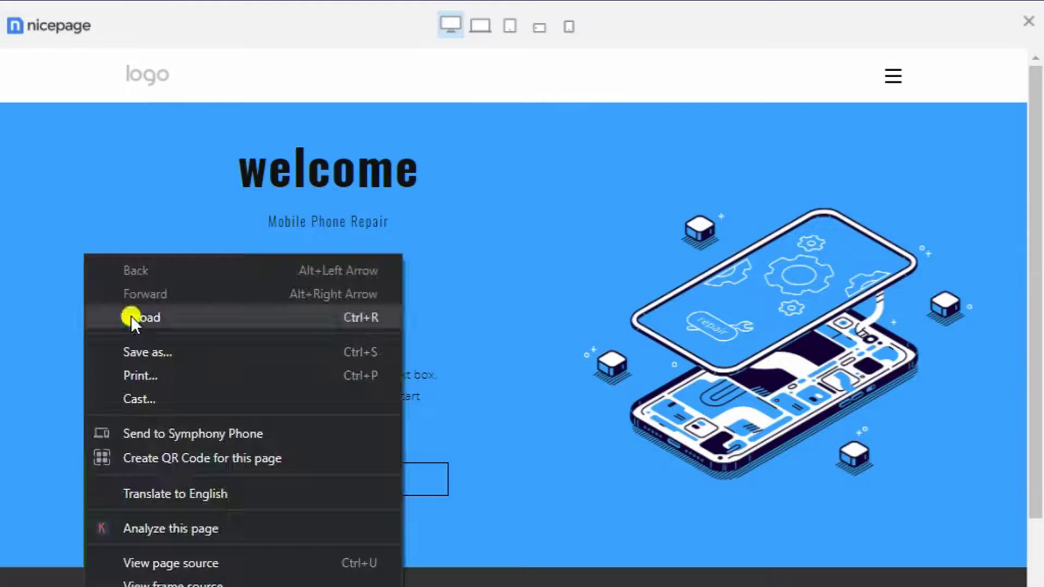
{"action": "left_click", "coordinate": [129, 313]}
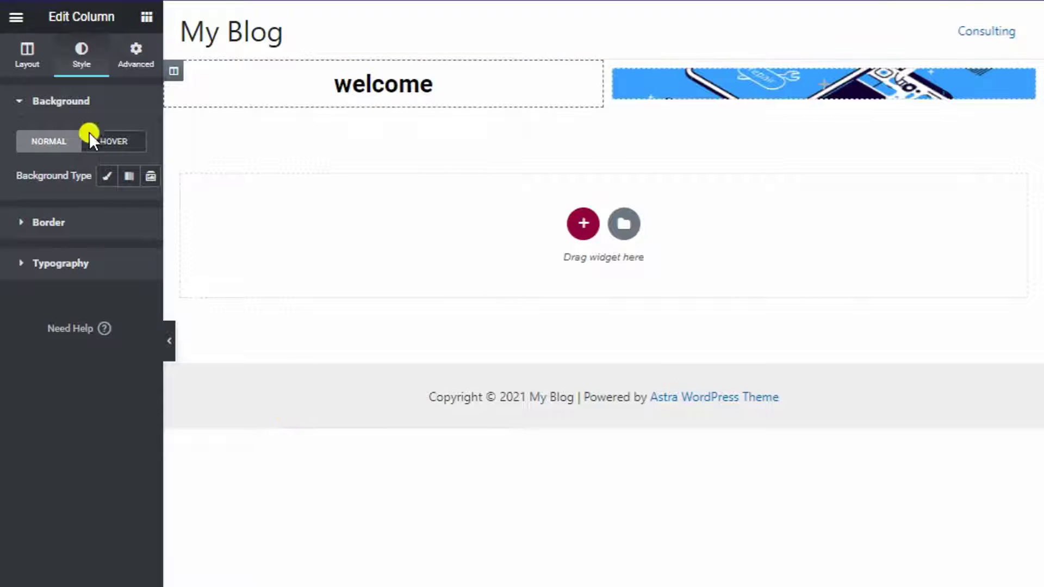
{"action": "left_click", "coordinate": [107, 176]}
{"action": "left_click", "coordinate": [136, 210]}
{"action": "type", "text": "#39a1ff"}
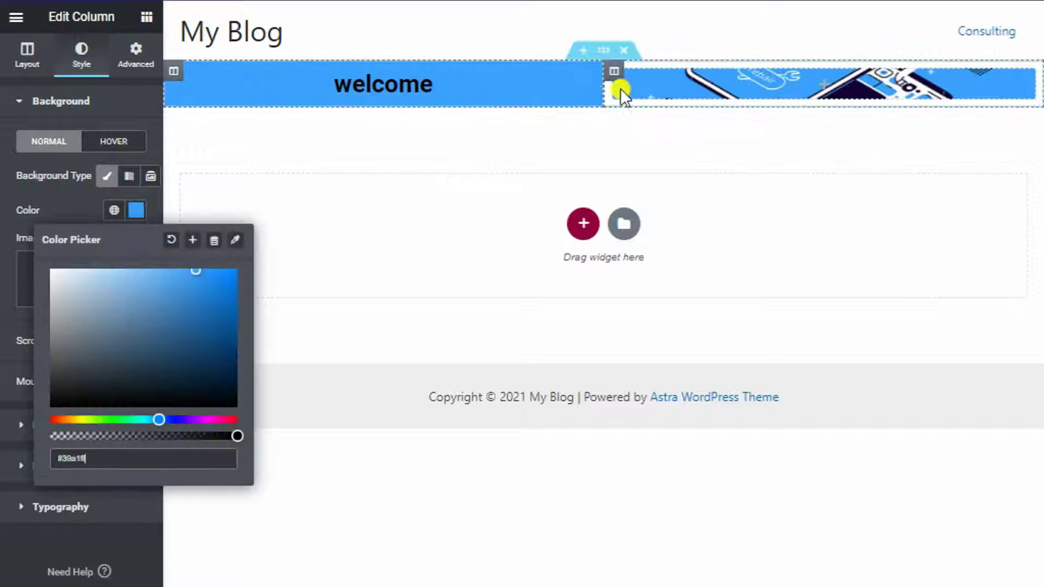
Step: Set the right column's background color to #39a1ff behind its image
{"action": "left_click", "coordinate": [610, 77]}
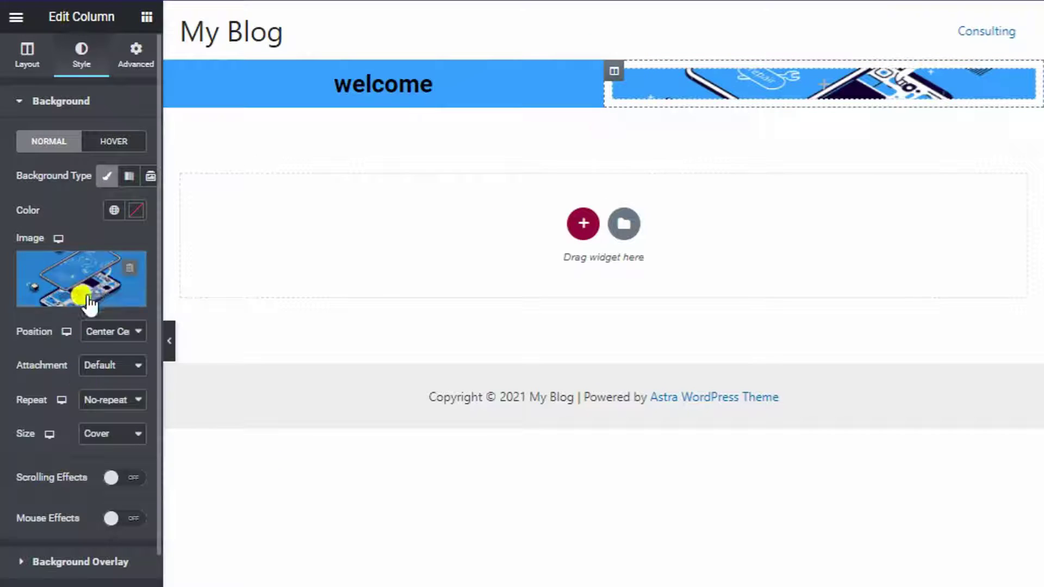
{"action": "left_click", "coordinate": [134, 210]}
{"action": "type", "text": "#39a1ff"}
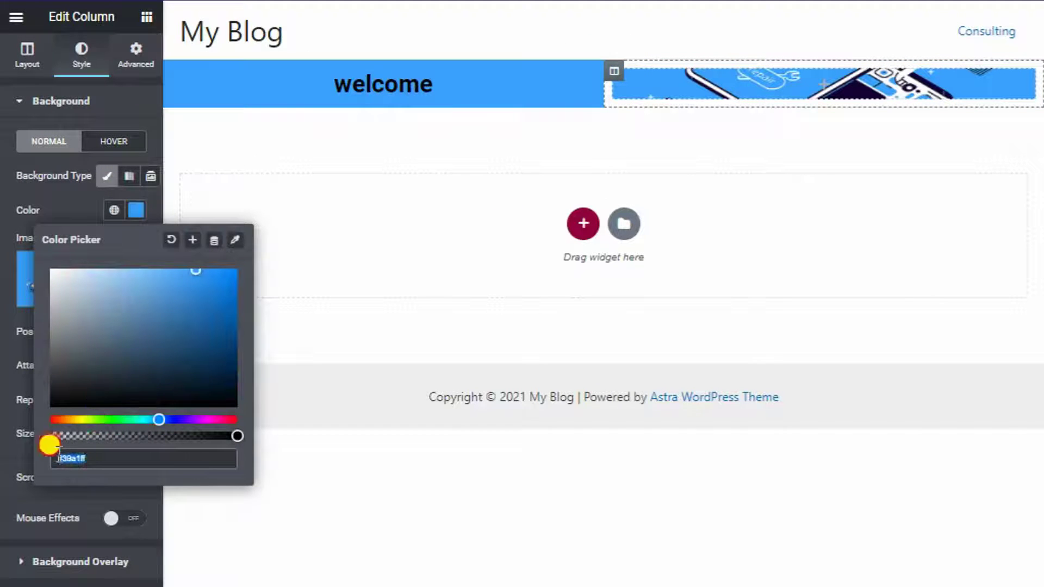
{"action": "left_click", "coordinate": [135, 211]}
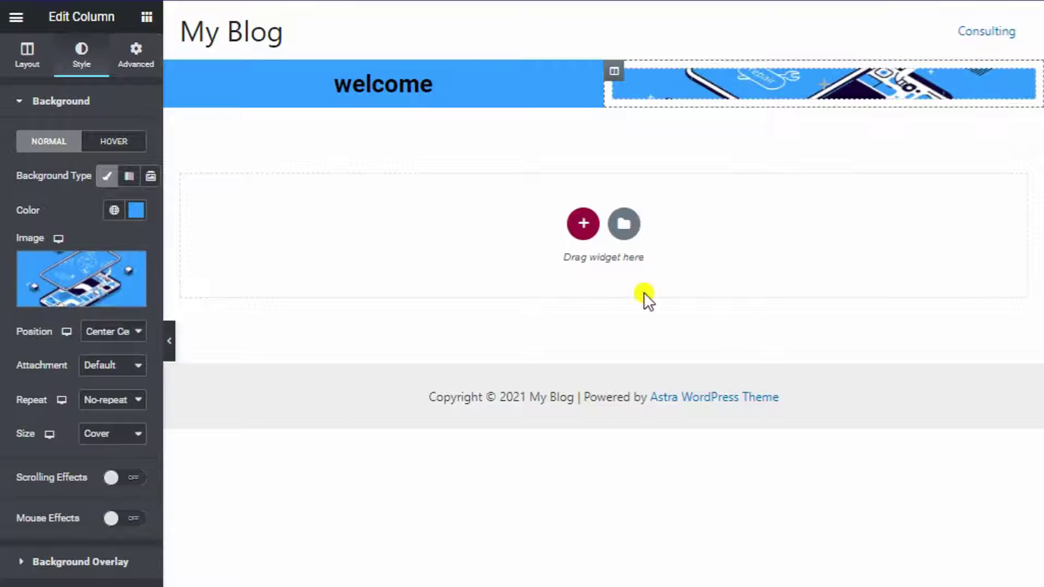
Step: Give the whole two-column section a Classic background with the color #39a1ff
{"action": "left_click", "coordinate": [602, 51]}
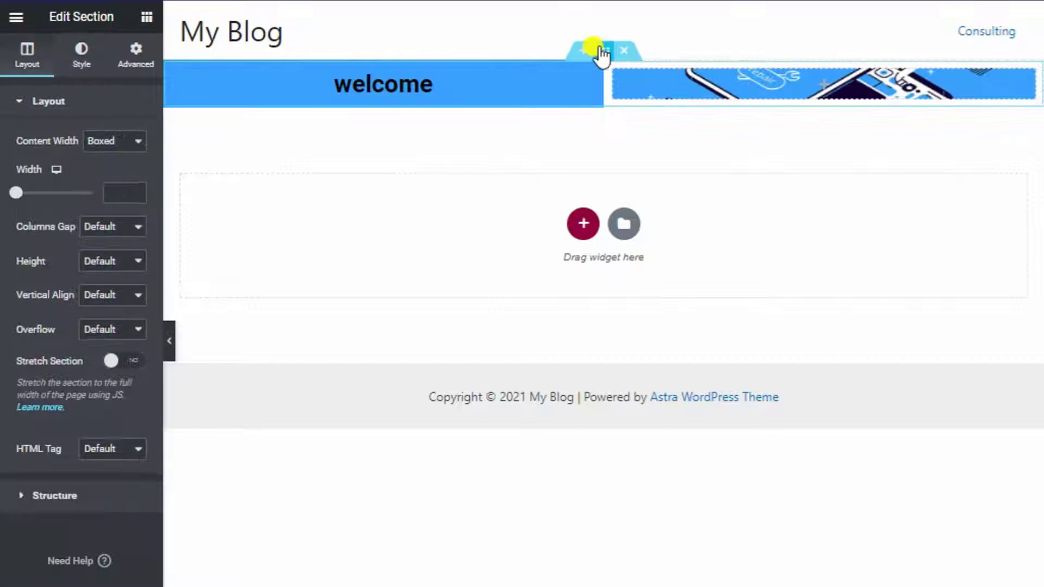
{"action": "left_click", "coordinate": [82, 54]}
{"action": "left_click", "coordinate": [107, 176]}
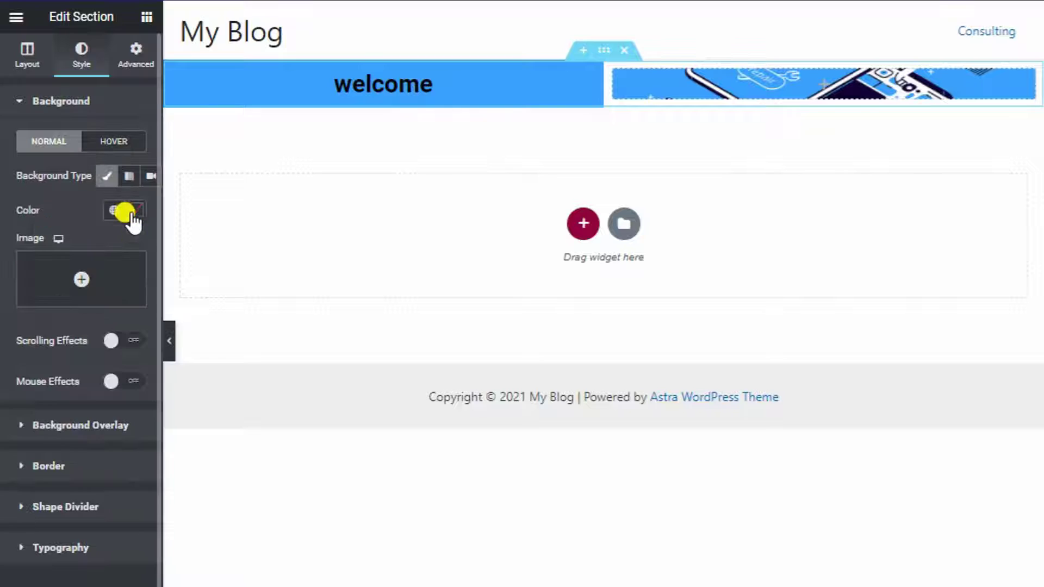
{"action": "left_click", "coordinate": [133, 210]}
{"action": "type", "text": "#39a1ff"}
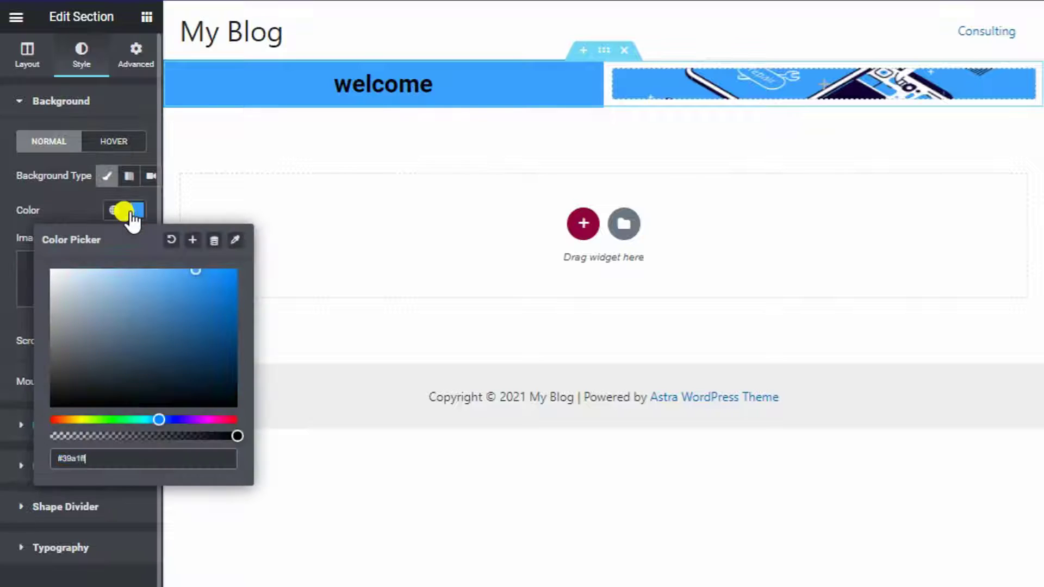
Step: Style the "welcome" heading's typography with a Sawarabi font family and a text size above 45 px
{"action": "left_click", "coordinate": [378, 82]}
{"action": "left_click", "coordinate": [135, 175]}
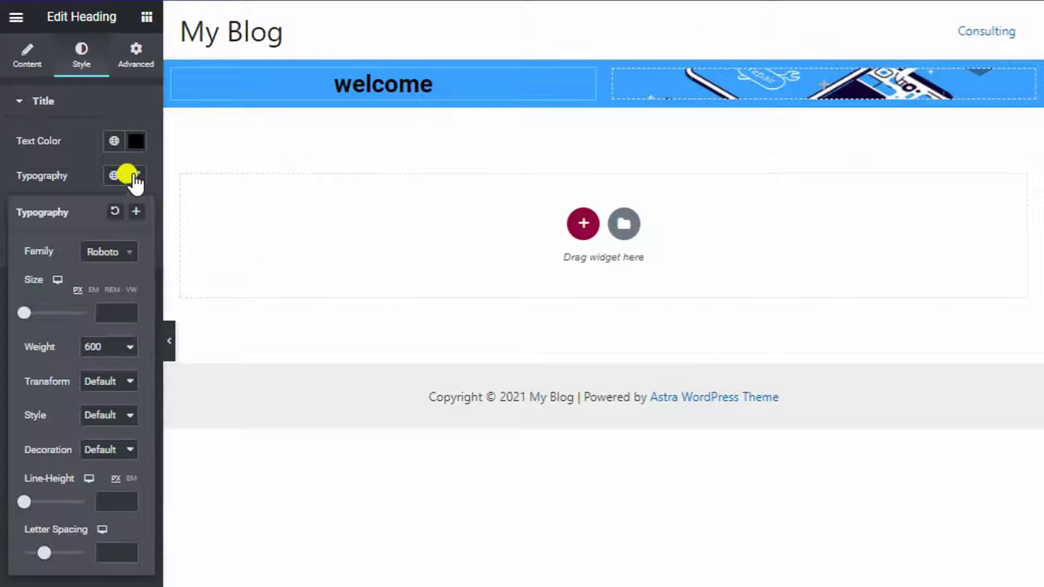
{"action": "type", "text": "40"}
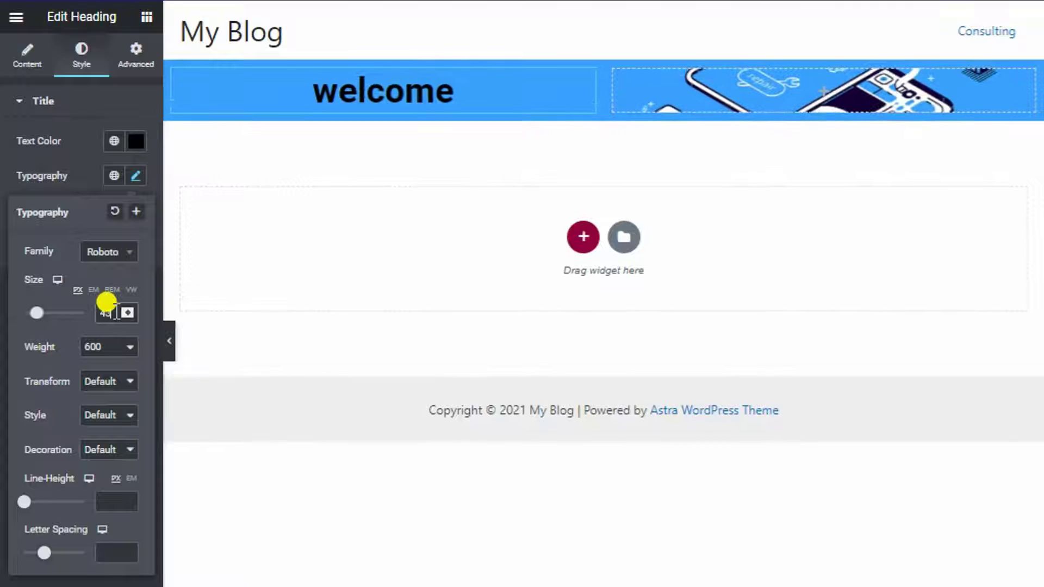
{"action": "left_click", "coordinate": [100, 265]}
{"action": "scroll", "coordinate": [100, 380], "scroll_direction": "down", "scroll_amount": 10}
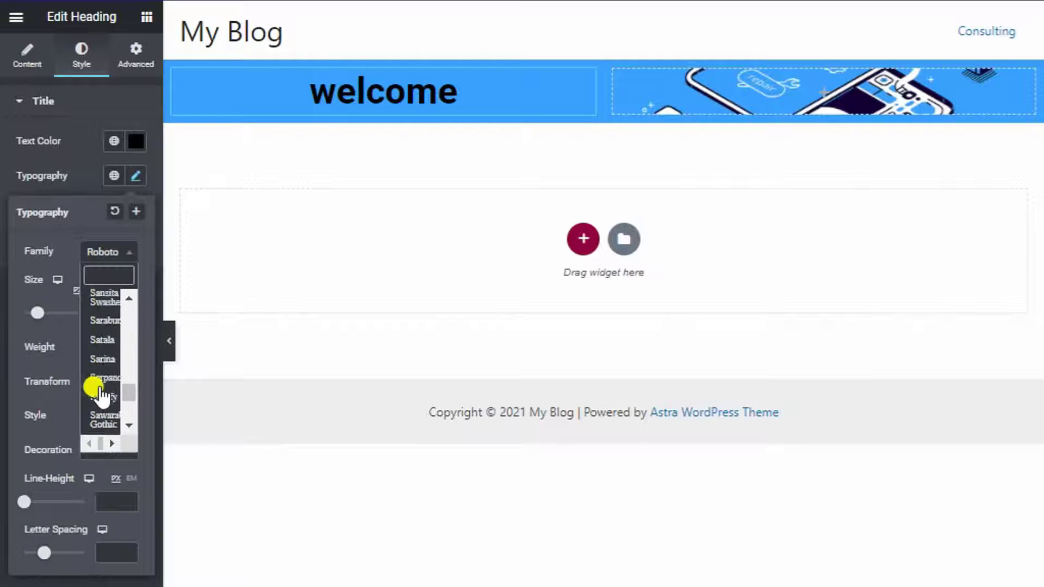
{"action": "left_click", "coordinate": [100, 385]}
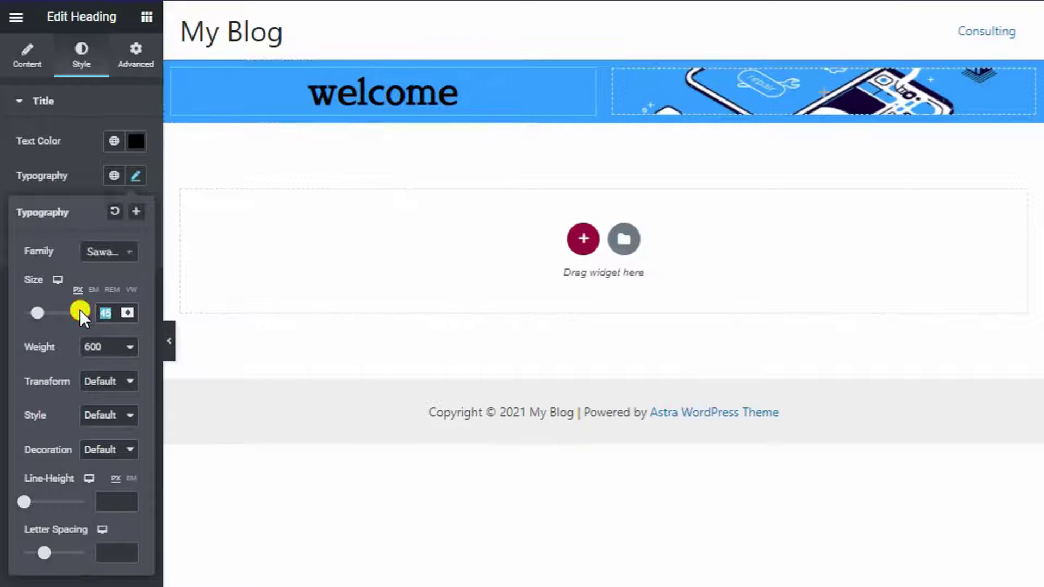
{"action": "left_click", "coordinate": [137, 58]}
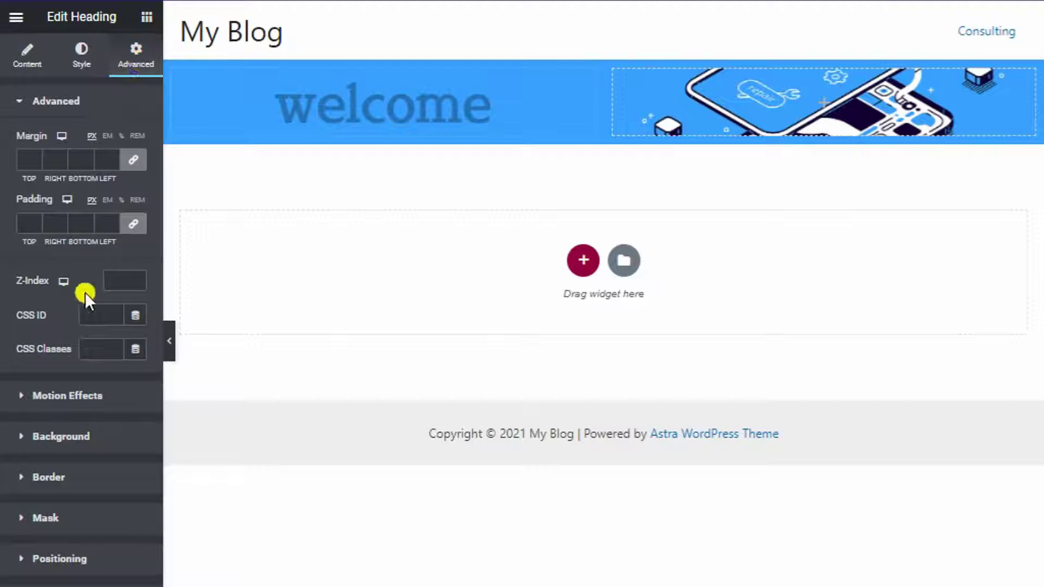
Step: Add a Heading widget below "welcome" with the title "Mobile Phone Repair", aligned to the center
{"action": "left_click", "coordinate": [147, 17]}
{"action": "left_click_drag", "start_coordinate": [116, 168], "coordinate": [348, 133]}
{"action": "left_click_drag", "start_coordinate": [100, 190], "coordinate": [6, 142]}
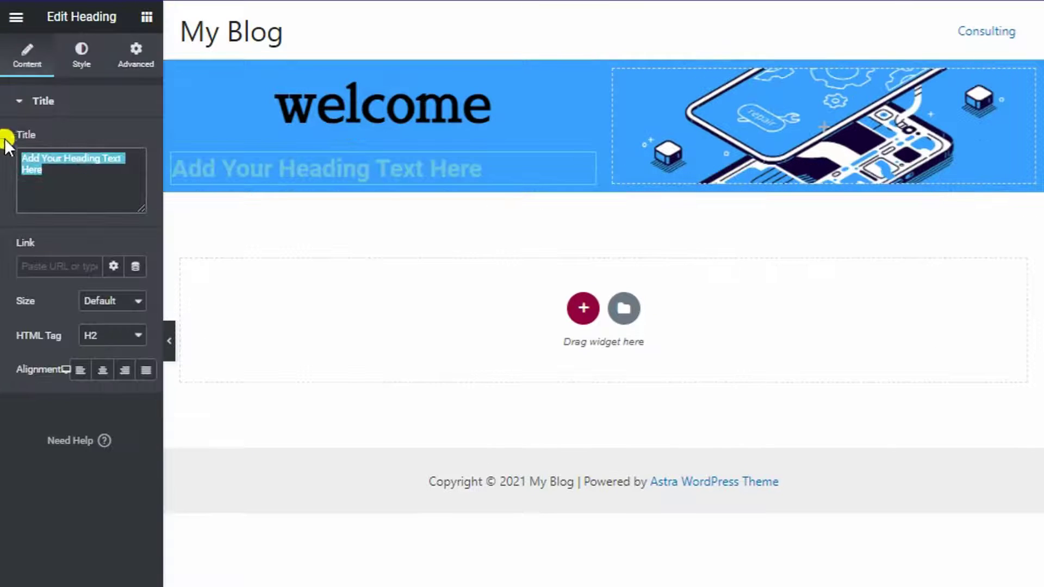
{"action": "type", "text": "Mobile Phone Repair"}
{"action": "left_click", "coordinate": [102, 371]}
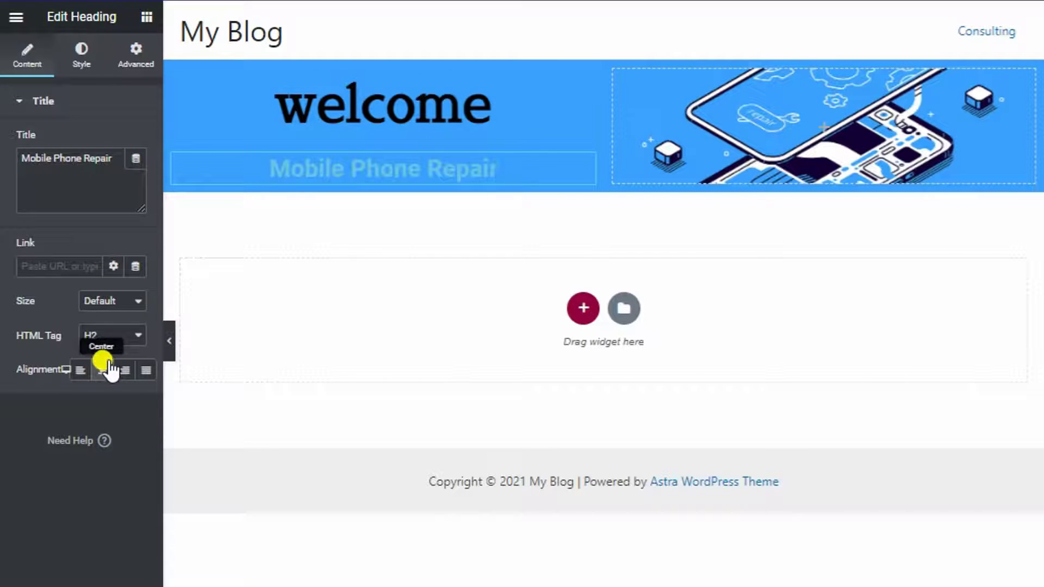
Step: Set the "Mobile Phone Repair" heading's text color to black
{"action": "left_click", "coordinate": [81, 59]}
{"action": "left_click", "coordinate": [135, 142]}
{"action": "left_click_drag", "start_coordinate": [104, 238], "coordinate": [56, 392]}
Step: Set the "Mobile Phone Repair" heading's typography to Roboto Slab, size 18 px and weight 400
{"action": "left_click", "coordinate": [136, 176]}
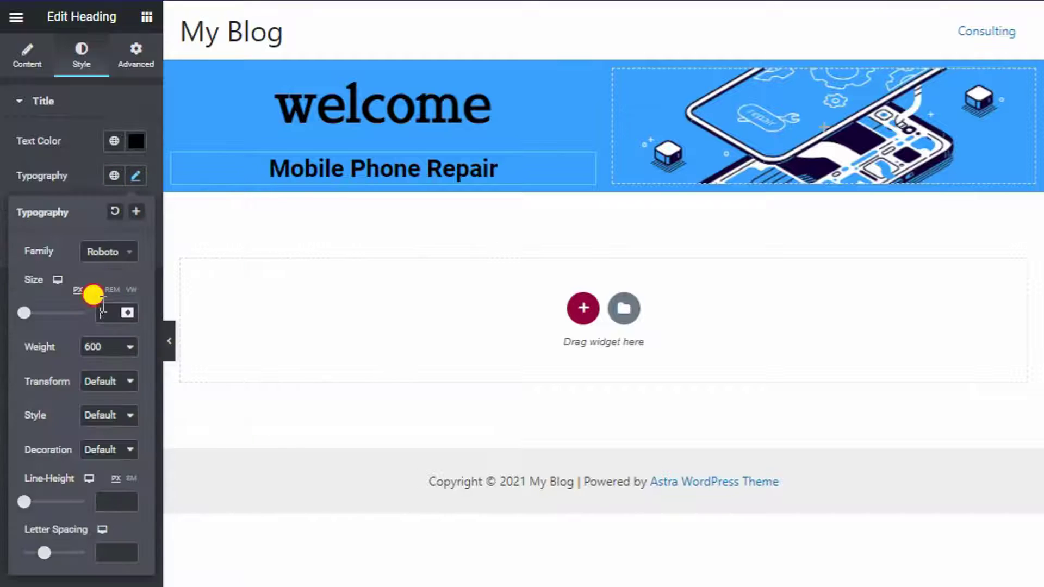
{"action": "left_click", "coordinate": [97, 289]}
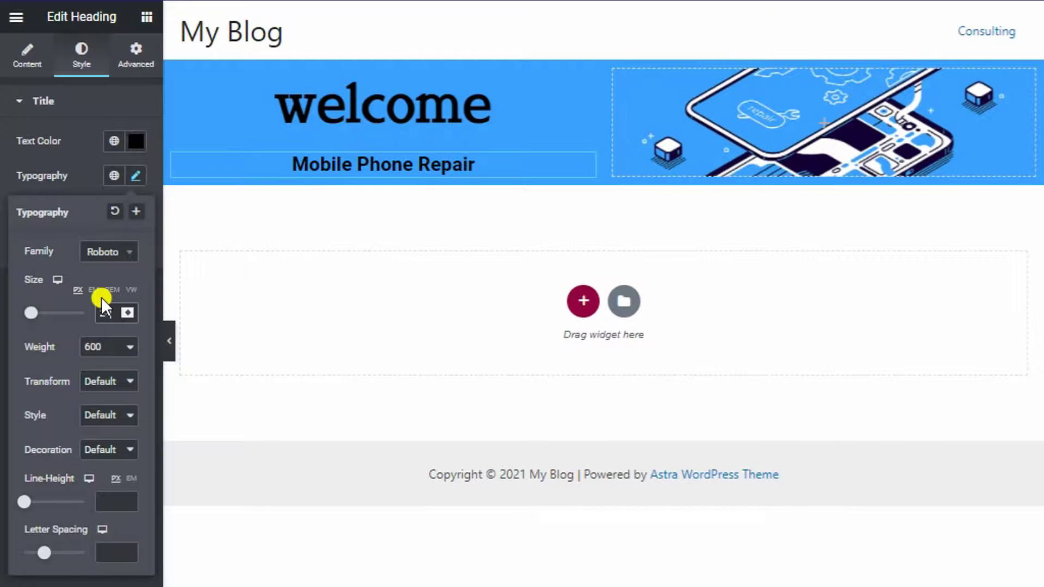
{"action": "left_click", "coordinate": [87, 346]}
{"action": "left_click", "coordinate": [93, 412]}
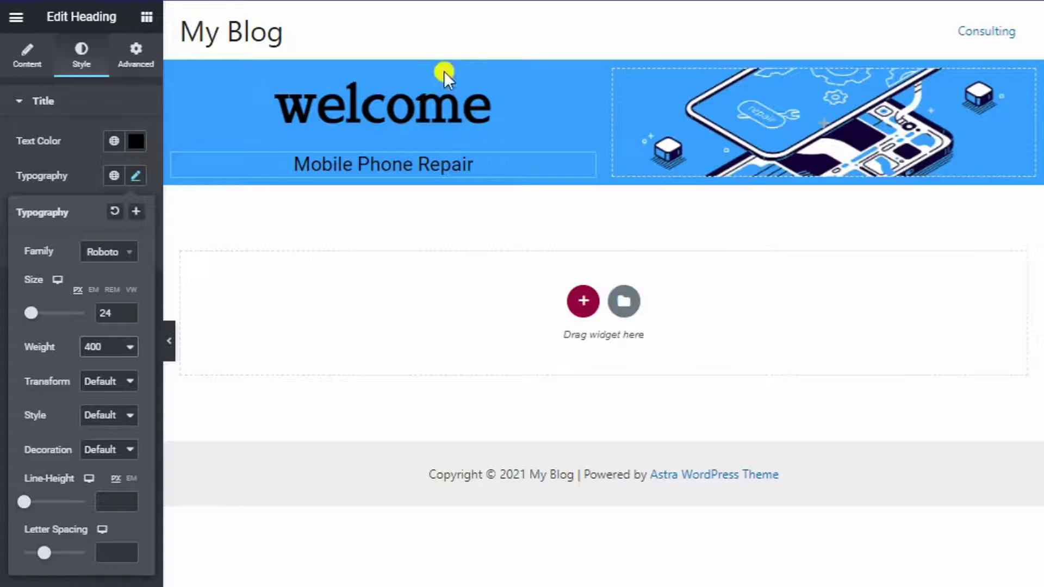
{"action": "left_click", "coordinate": [124, 315]}
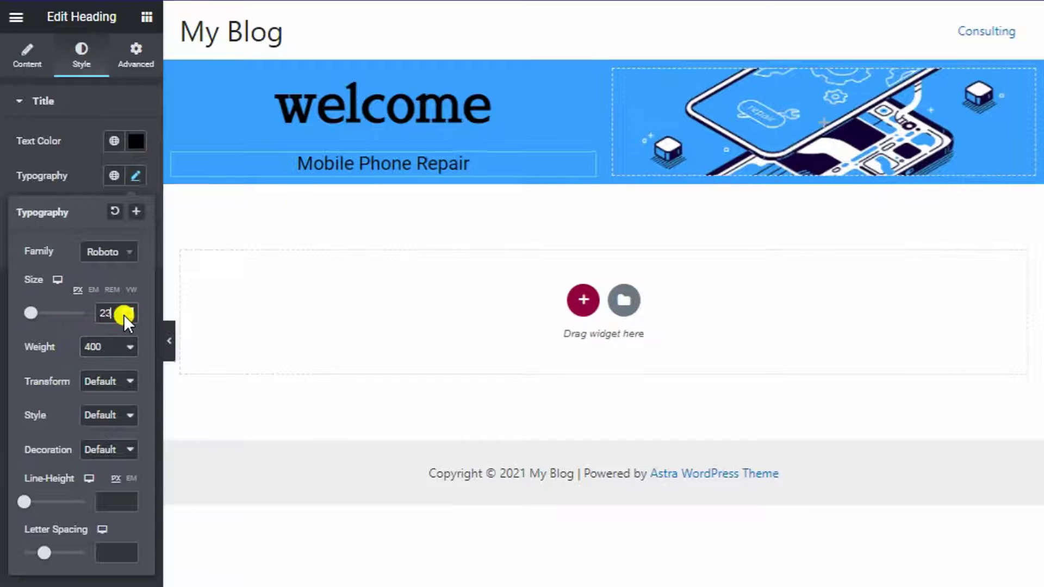
{"action": "left_click", "coordinate": [124, 315]}
{"action": "left_click", "coordinate": [106, 251]}
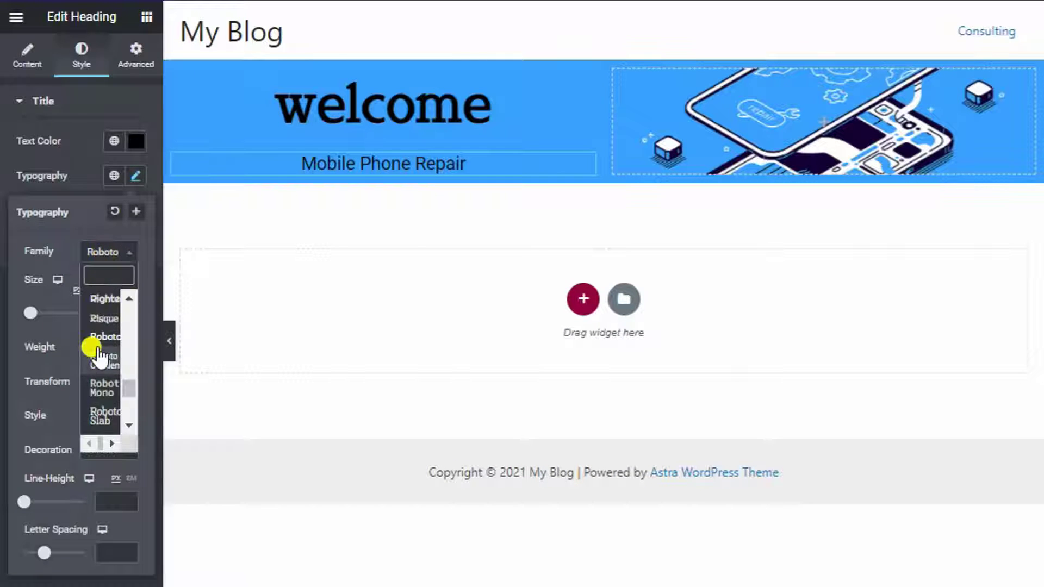
{"action": "left_click", "coordinate": [101, 419]}
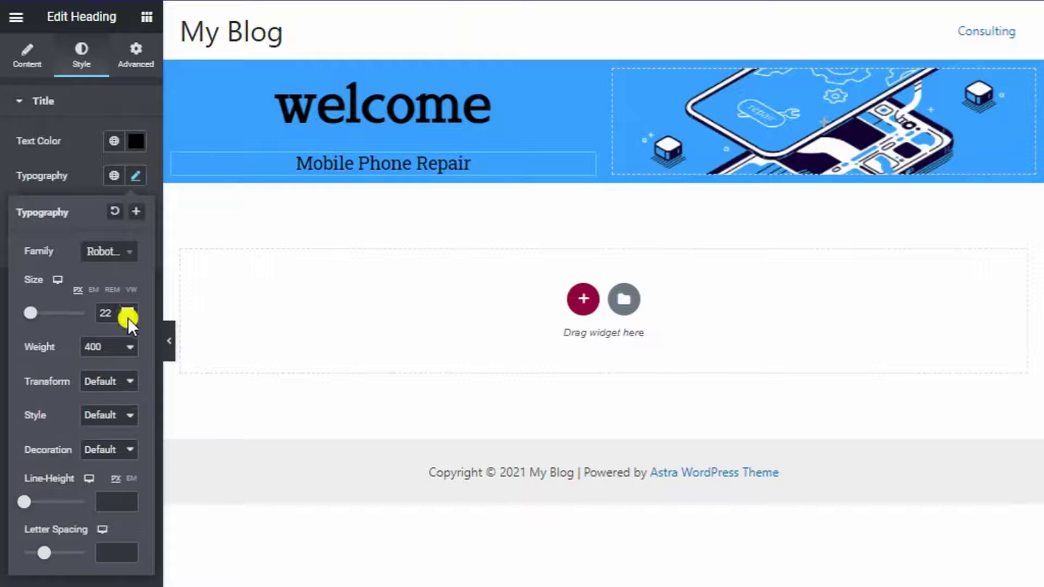
{"action": "left_click", "coordinate": [128, 318]}
{"action": "left_click", "coordinate": [128, 316]}
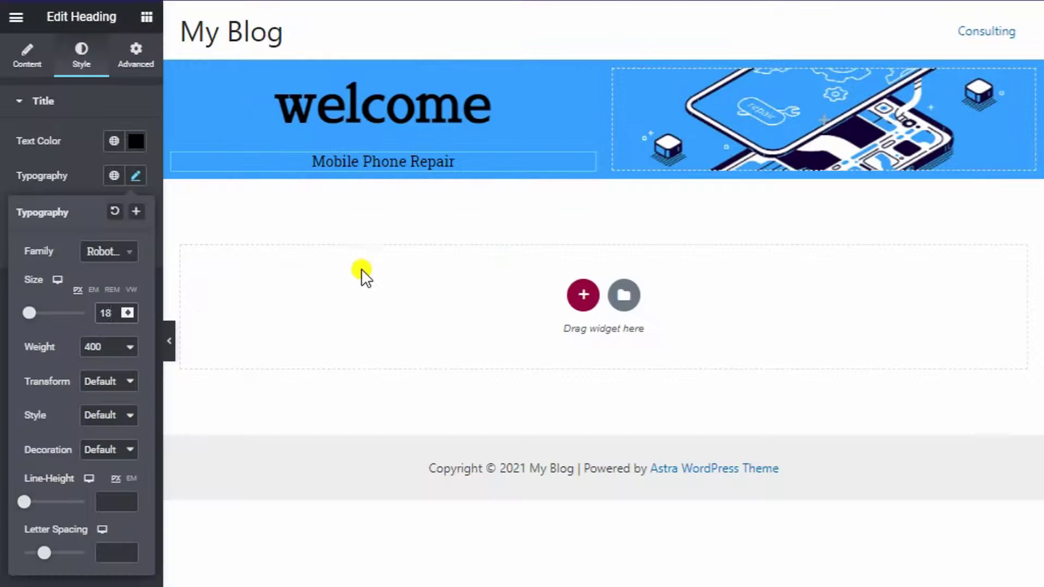
Step: Add an Inner Section with two columns below the "Mobile Phone Repair" heading
{"action": "left_click", "coordinate": [147, 17]}
{"action": "left_click_drag", "start_coordinate": [42, 169], "coordinate": [385, 166]}
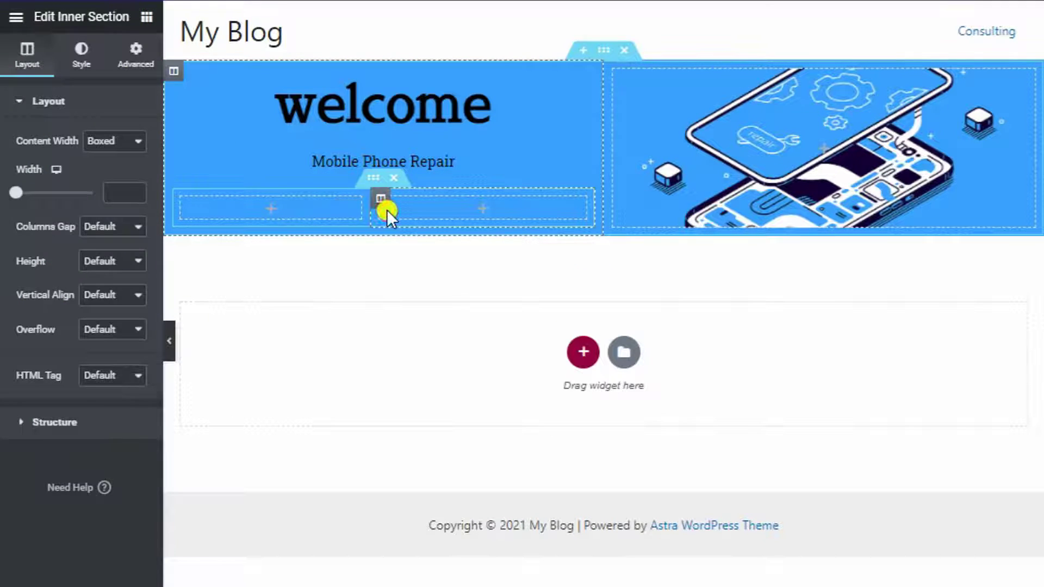
{"action": "left_click", "coordinate": [386, 210]}
Step: Give the inner section's right column a Solid black (#000000) border with a linked width of 14 on all sides
{"action": "left_click", "coordinate": [380, 198]}
{"action": "left_click", "coordinate": [135, 57]}
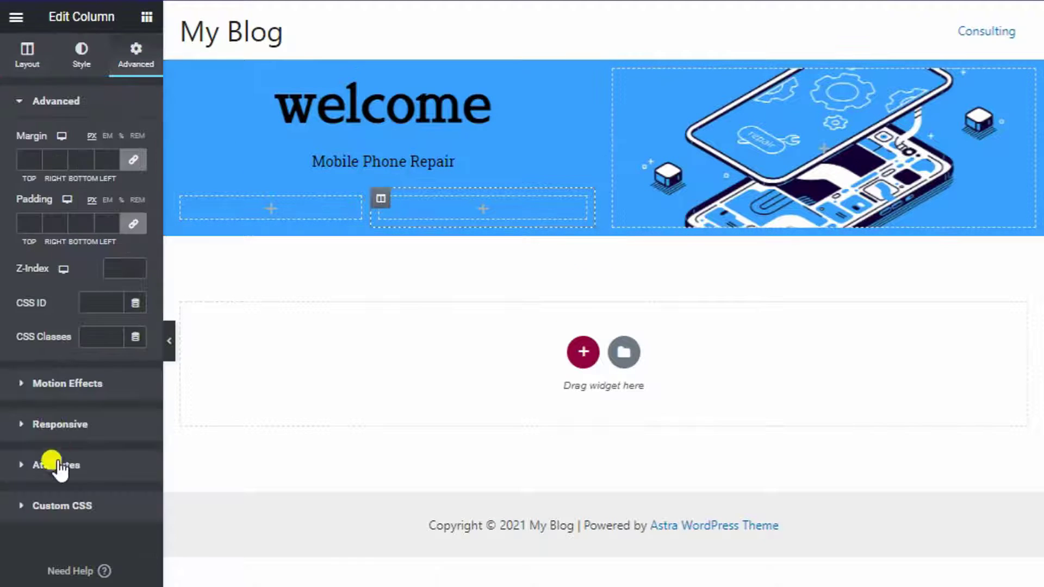
{"action": "left_click", "coordinate": [82, 54]}
{"action": "left_click", "coordinate": [77, 222]}
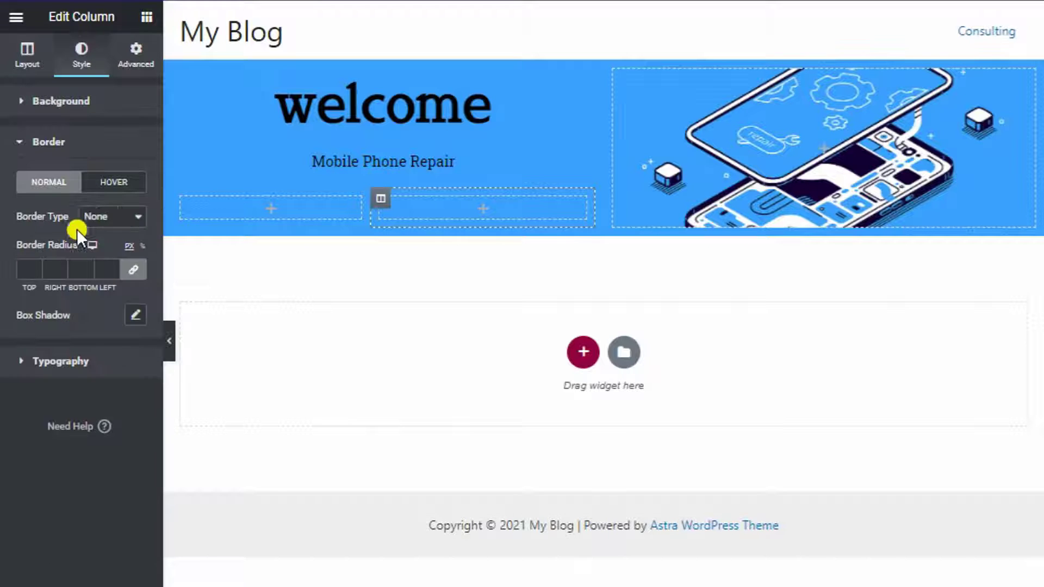
{"action": "left_click", "coordinate": [102, 218]}
{"action": "left_click", "coordinate": [100, 249]}
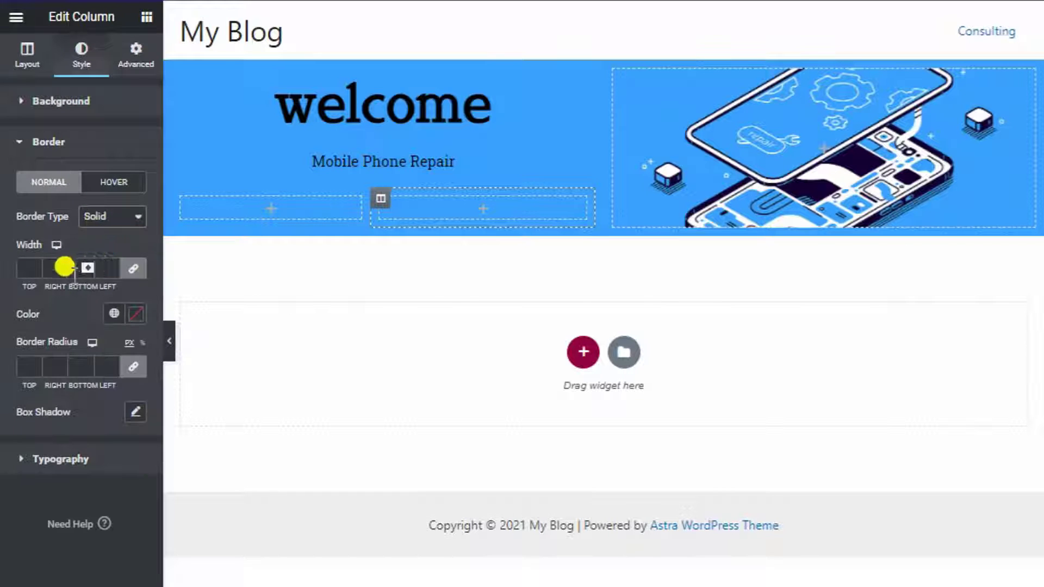
{"action": "left_click", "coordinate": [33, 268]}
{"action": "type", "text": "2"}
{"action": "left_click", "coordinate": [134, 314]}
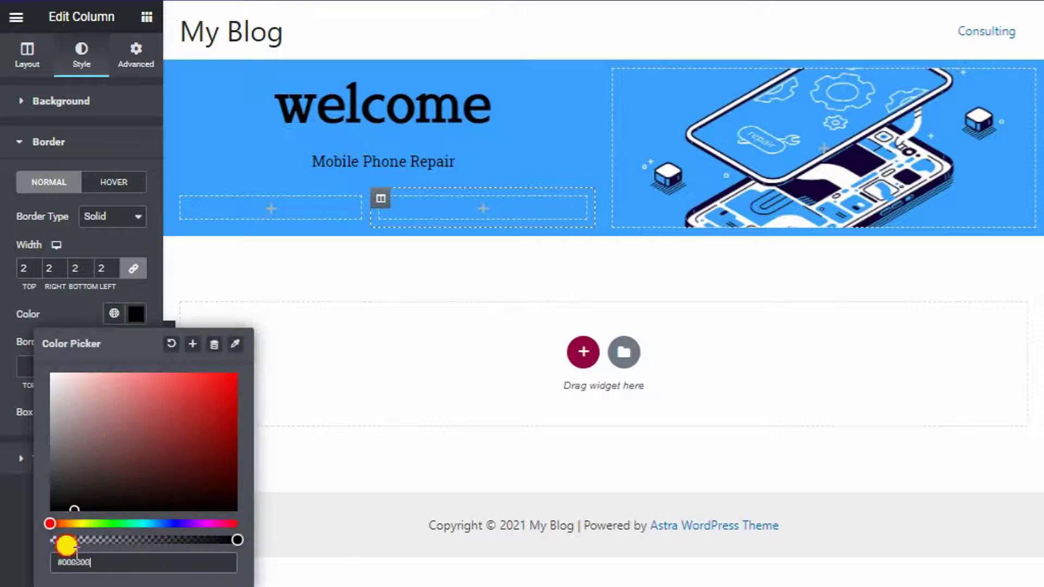
{"action": "left_click", "coordinate": [137, 316]}
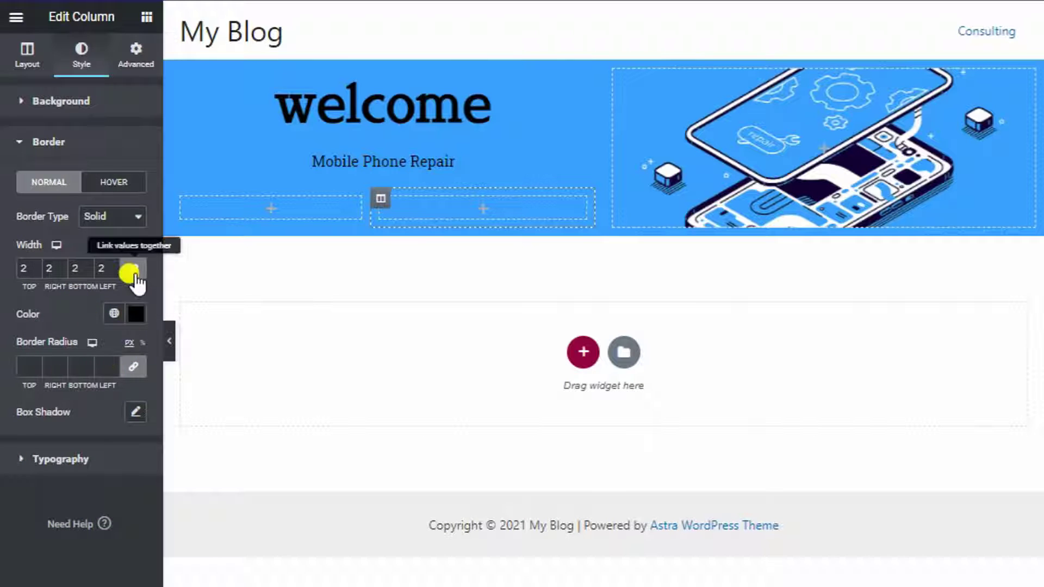
{"action": "left_click", "coordinate": [110, 266]}
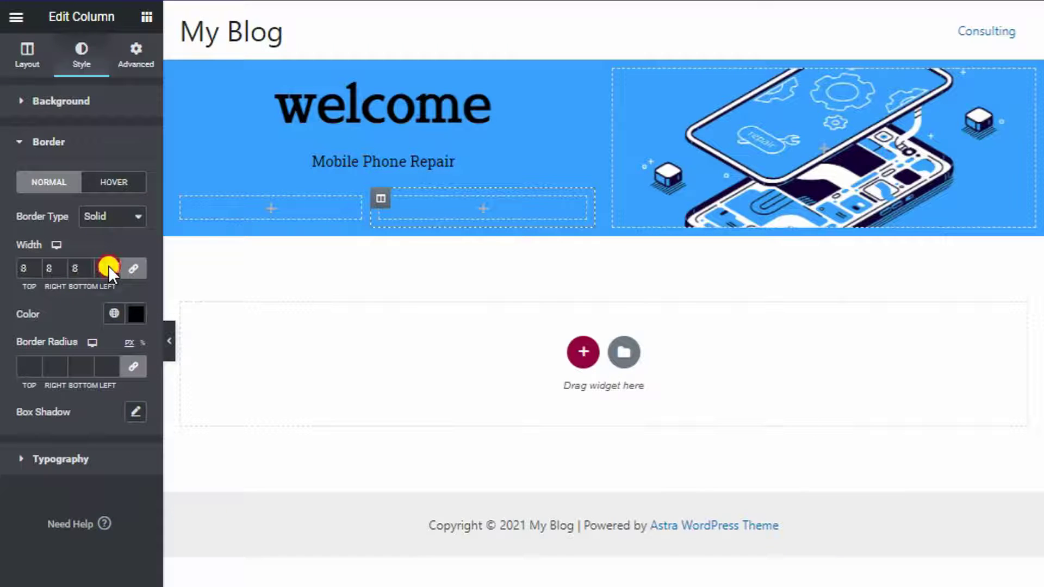
Step: Change the border color of the inner section's right column to red (#FF0101)
{"action": "left_click", "coordinate": [470, 171]}
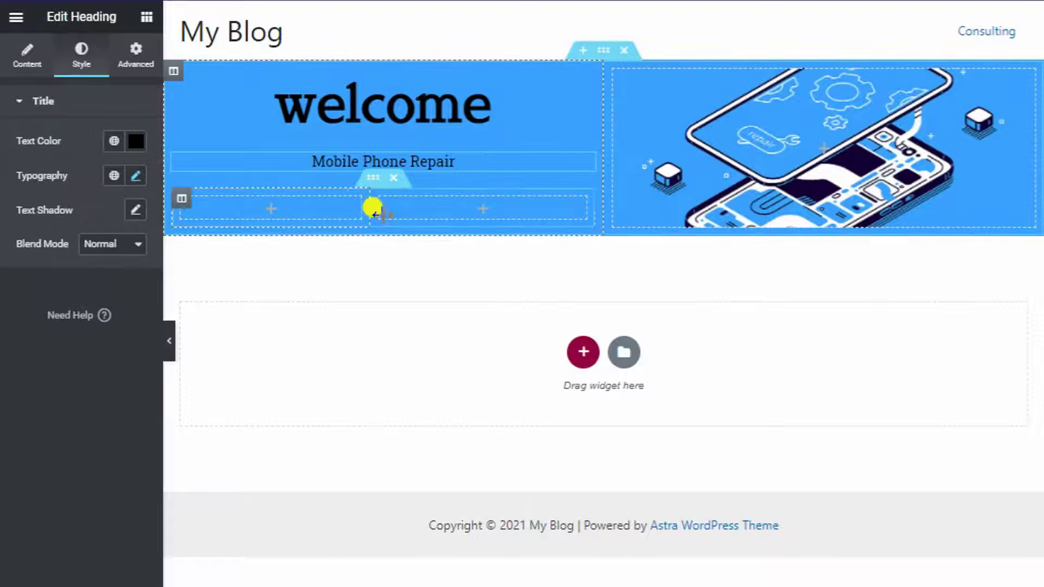
{"action": "left_click", "coordinate": [414, 214]}
{"action": "left_click", "coordinate": [379, 200]}
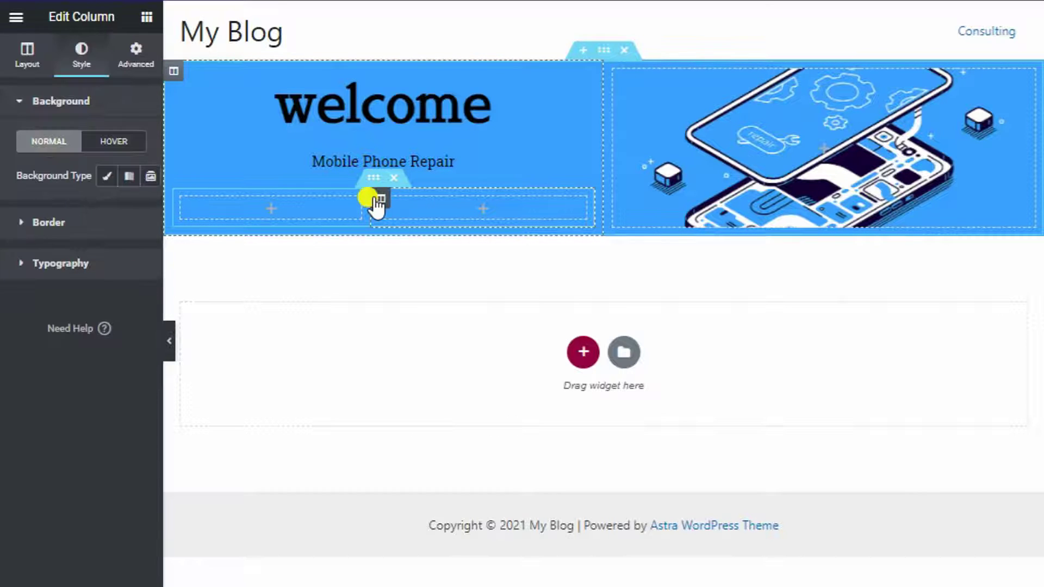
{"action": "left_click", "coordinate": [133, 221]}
{"action": "left_click", "coordinate": [403, 214]}
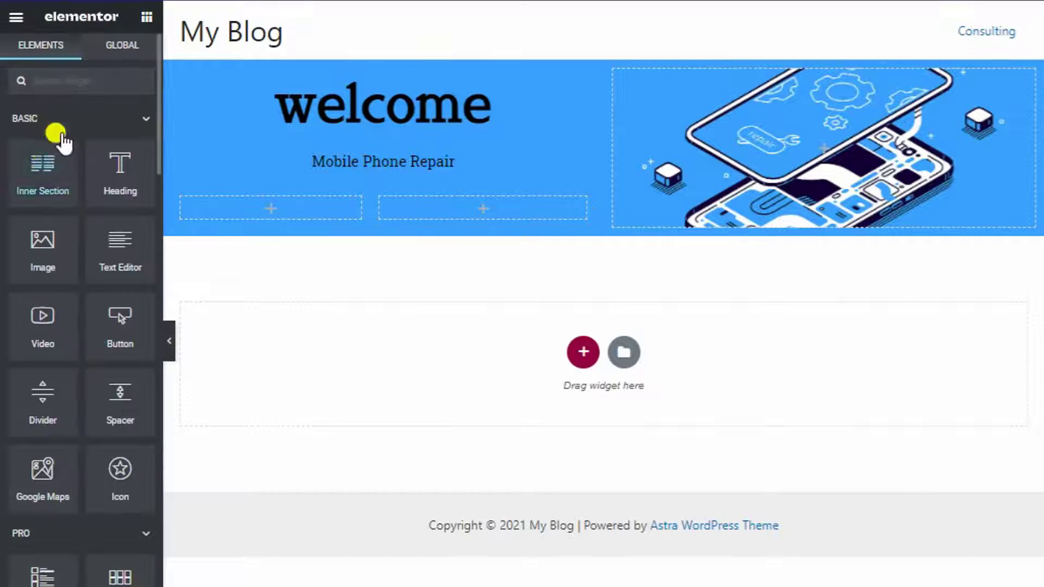
{"action": "left_click", "coordinate": [270, 223]}
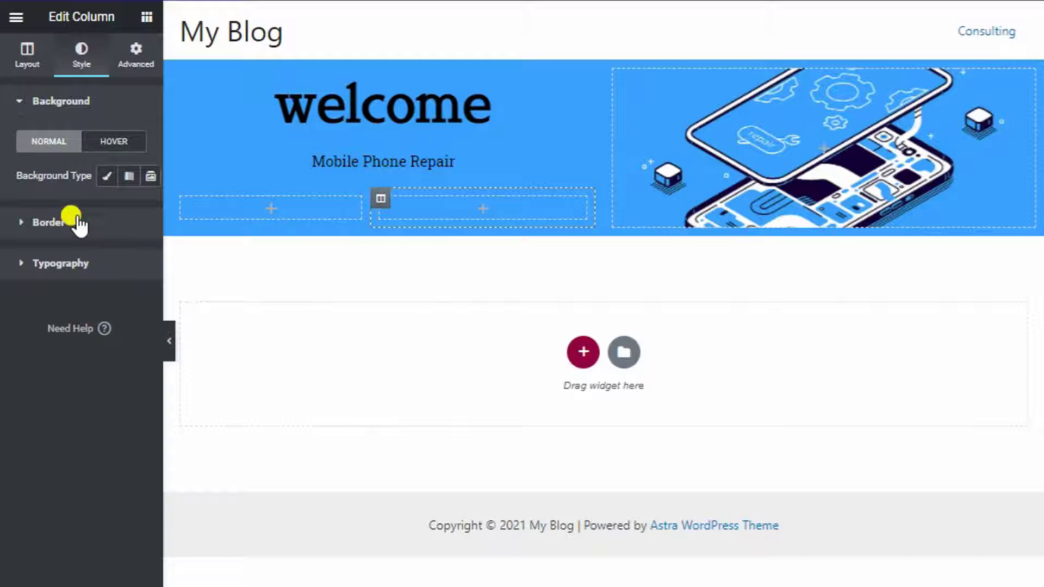
{"action": "left_click", "coordinate": [54, 222]}
{"action": "left_click", "coordinate": [133, 315]}
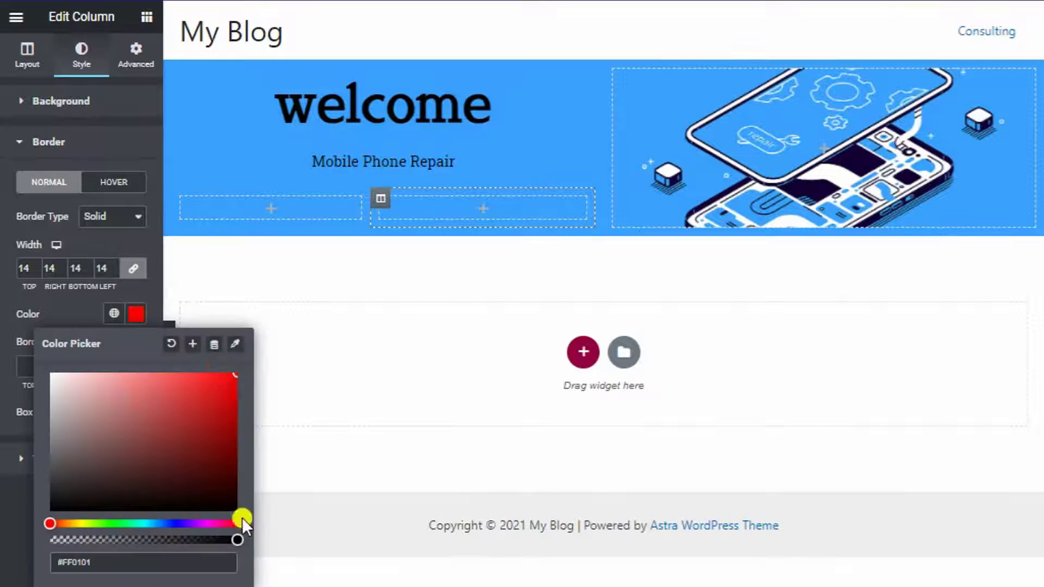
Step: Add a Spacer widget to the inner section's right column
{"action": "left_click", "coordinate": [446, 15]}
{"action": "left_click", "coordinate": [16, 17]}
{"action": "left_click", "coordinate": [76, 268]}
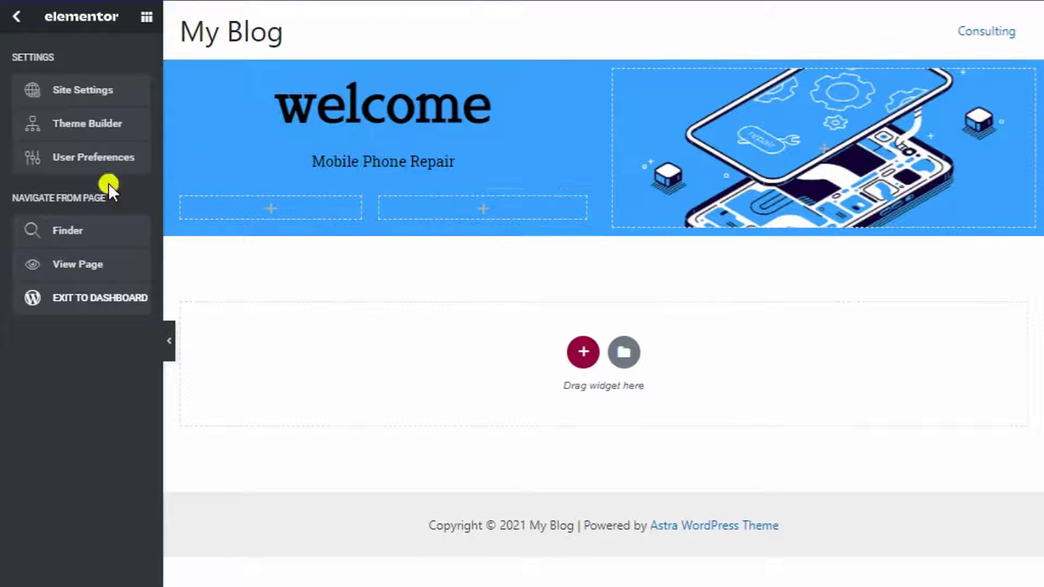
{"action": "left_click", "coordinate": [146, 21]}
{"action": "left_click_drag", "start_coordinate": [109, 401], "coordinate": [480, 221]}
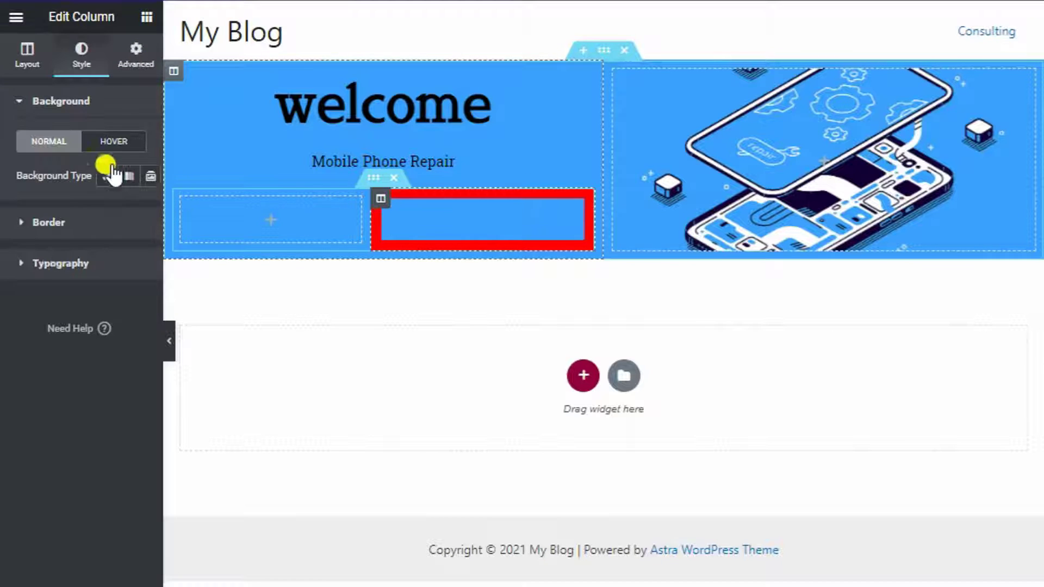
Step: Unlink the right inner column's border widths, set the left width to 3 and make the border color black
{"action": "left_click", "coordinate": [52, 223]}
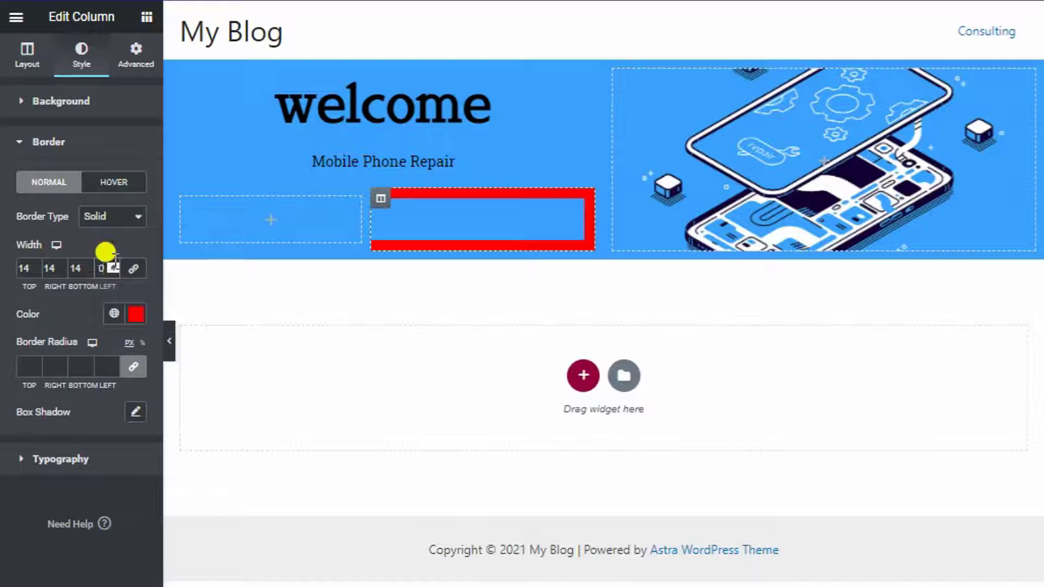
{"action": "key", "text": "BackSpace"}
{"action": "left_click", "coordinate": [135, 313]}
{"action": "left_click", "coordinate": [41, 511]}
{"action": "left_click", "coordinate": [28, 489]}
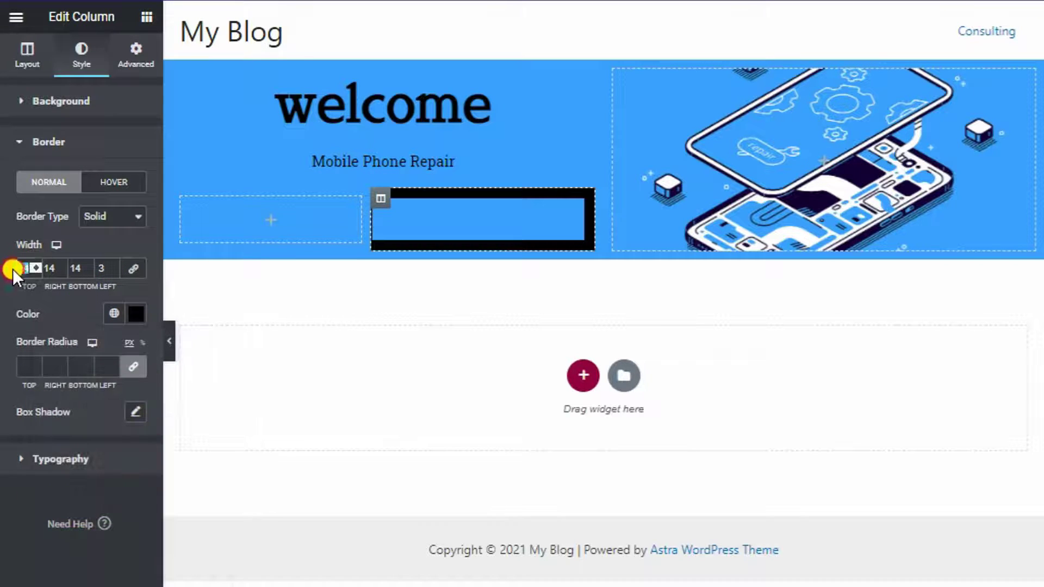
Step: Set the top, right and bottom border widths of the right inner column to 0
{"action": "type", "text": "0"}
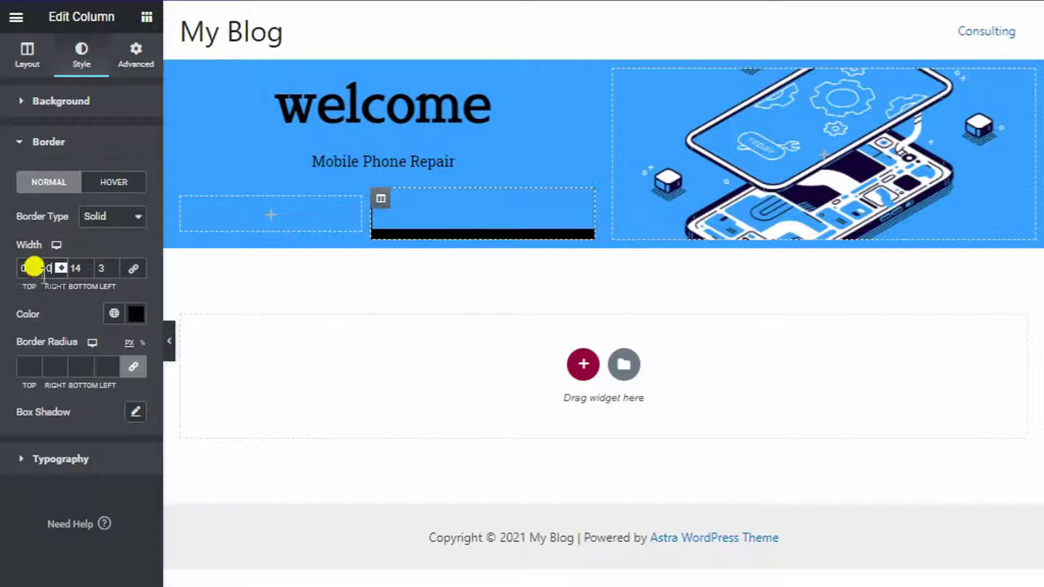
{"action": "left_click", "coordinate": [81, 271]}
{"action": "key", "text": "BackSpace"}
{"action": "type", "text": "0"}
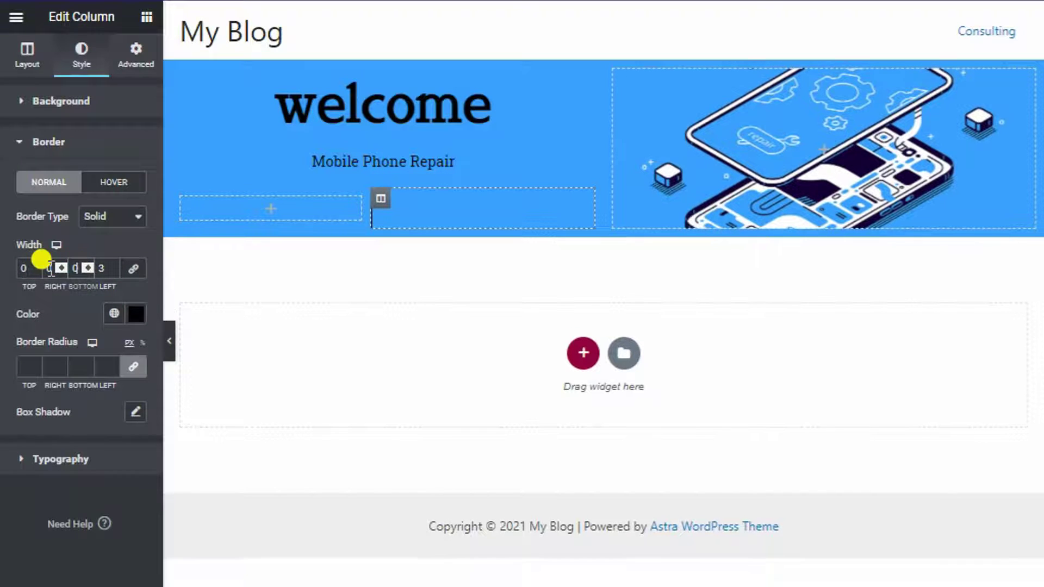
Step: Set the gap of the divider in the right inner column to 45 and that column's left border width to 2
{"action": "left_click", "coordinate": [429, 219]}
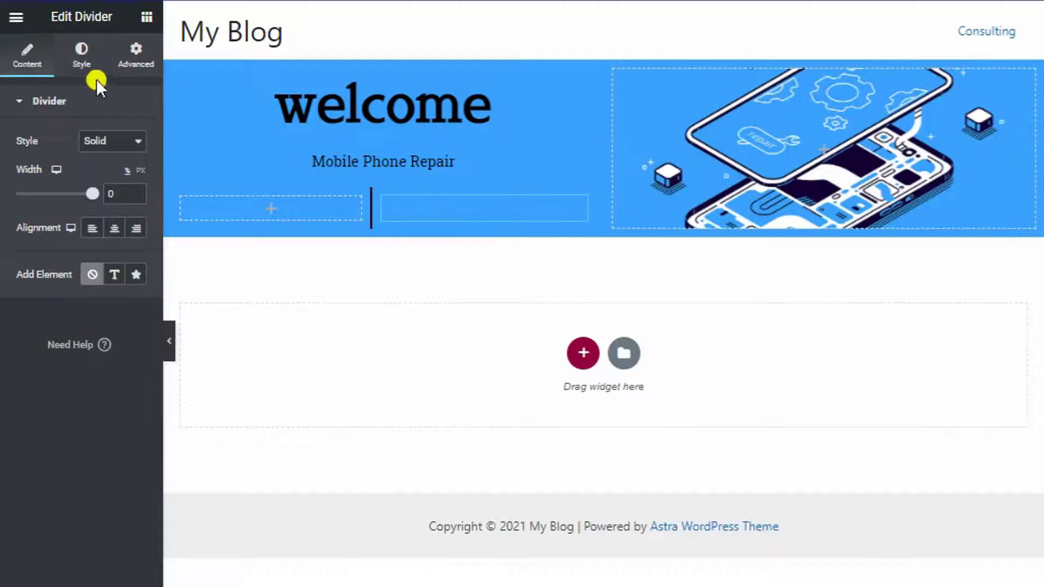
{"action": "left_click", "coordinate": [82, 60]}
{"action": "left_click_drag", "start_coordinate": [33, 258], "coordinate": [84, 256]}
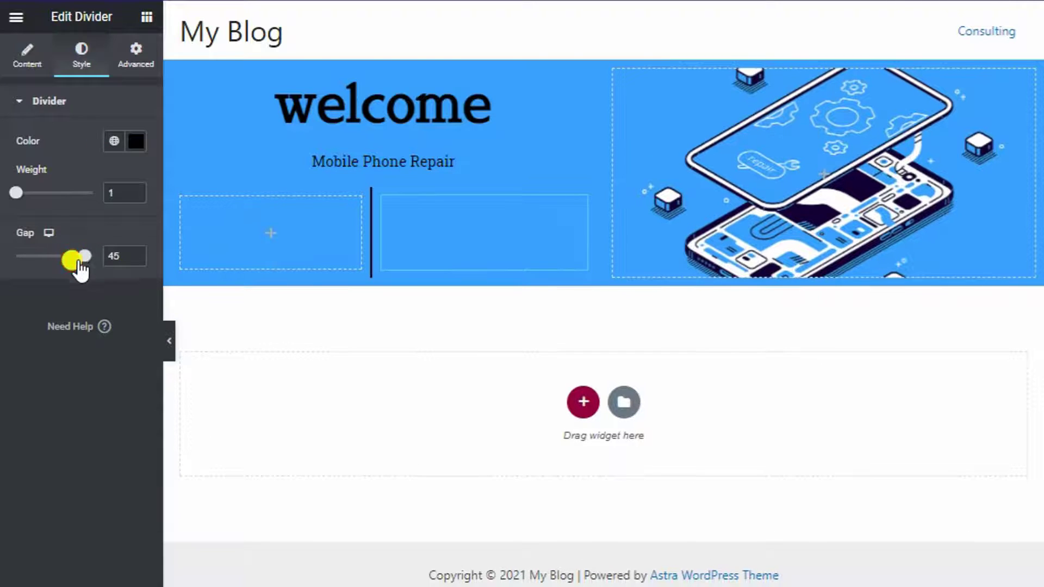
{"action": "key", "text": "Escape"}
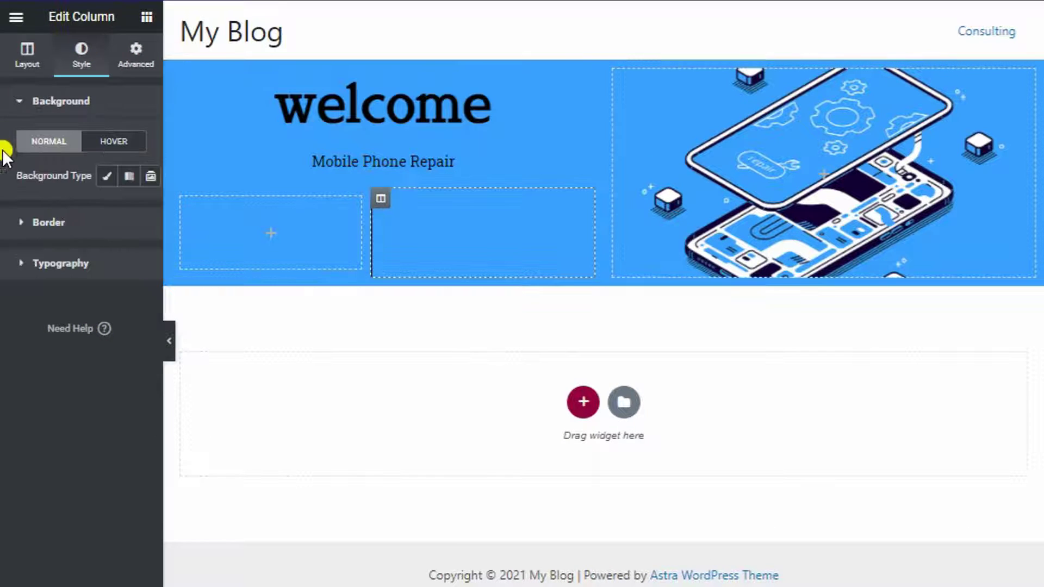
{"action": "left_click", "coordinate": [69, 224]}
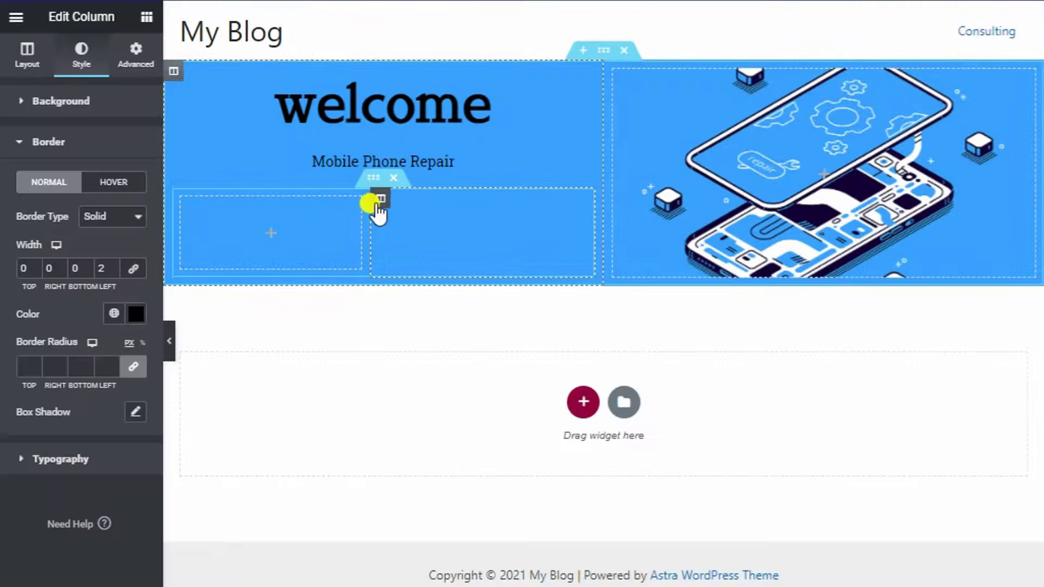
Step: Set the padding of the inner section holding the vertical line to 19 px on all sides
{"action": "left_click", "coordinate": [371, 183]}
{"action": "left_click", "coordinate": [135, 57]}
{"action": "left_click", "coordinate": [60, 223]}
{"action": "type", "text": "7"}
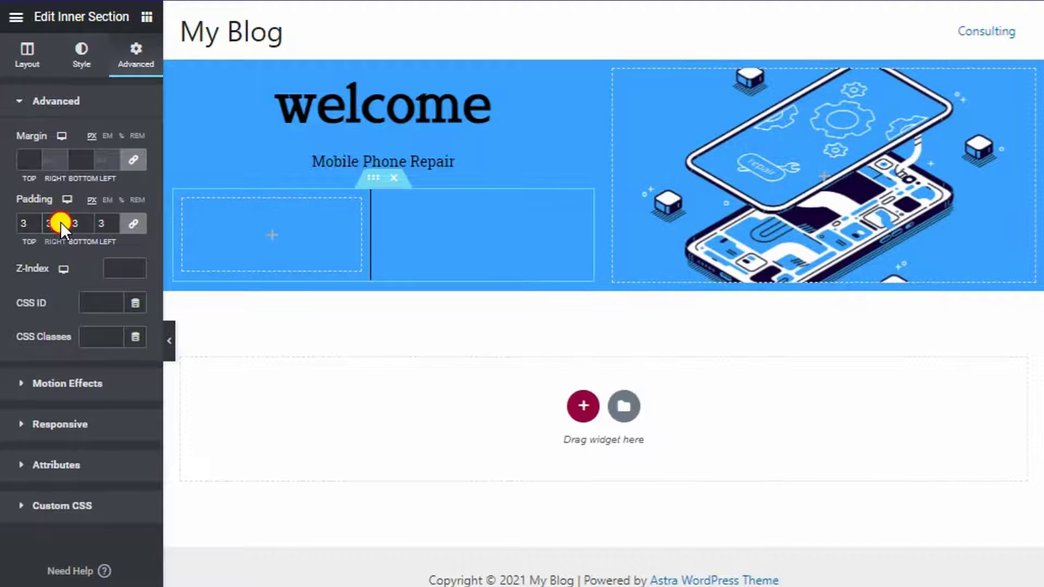
Step: Switch to the Nicepage preview and copy the sample text paragraph below the vertical line
{"action": "scroll", "coordinate": [61, 222], "scroll_direction": "up", "scroll_amount": 10}
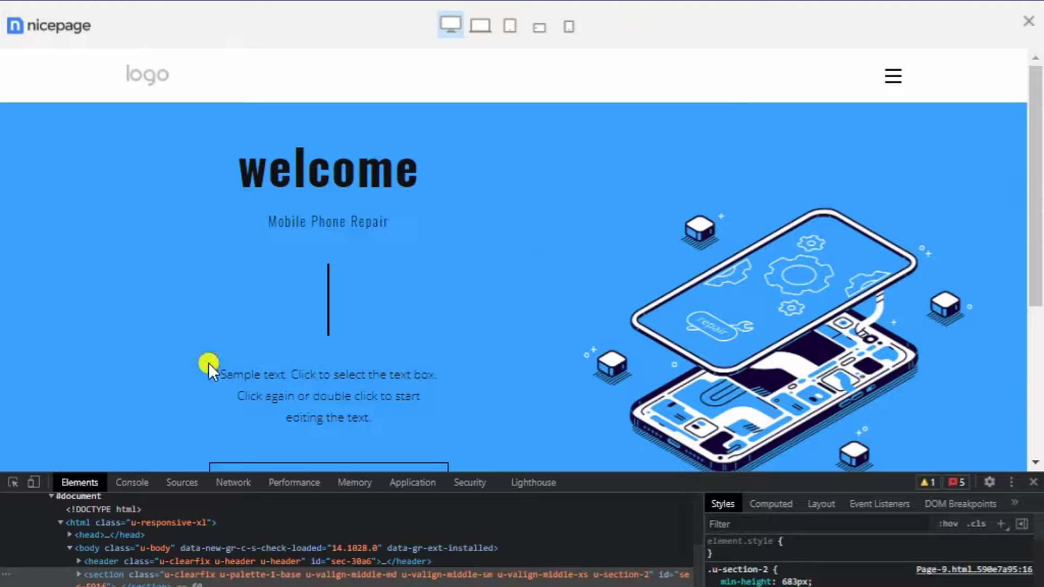
{"action": "left_click_drag", "start_coordinate": [208, 363], "coordinate": [391, 420]}
{"action": "key", "text": "ctrl+c"}
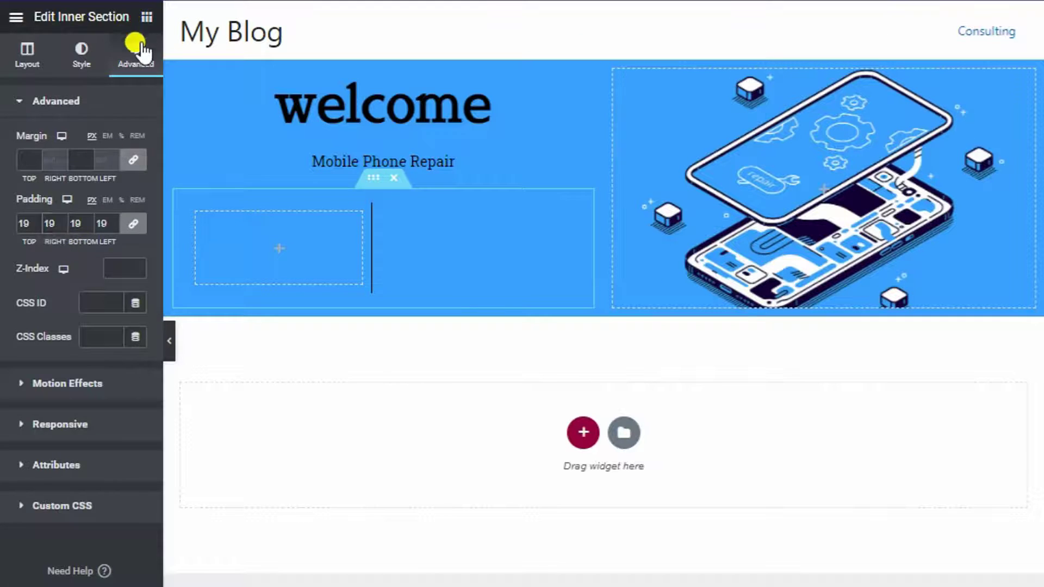
Step: Add a Heading widget below the inner section in Elementor, use the copied sample text as its title and center it
{"action": "left_click", "coordinate": [147, 17]}
{"action": "left_click_drag", "start_coordinate": [120, 171], "coordinate": [385, 297]}
{"action": "left_click_drag", "start_coordinate": [30, 169], "coordinate": [11, 157]}
{"action": "key", "text": "ctrl+v"}
{"action": "left_click", "coordinate": [102, 370]}
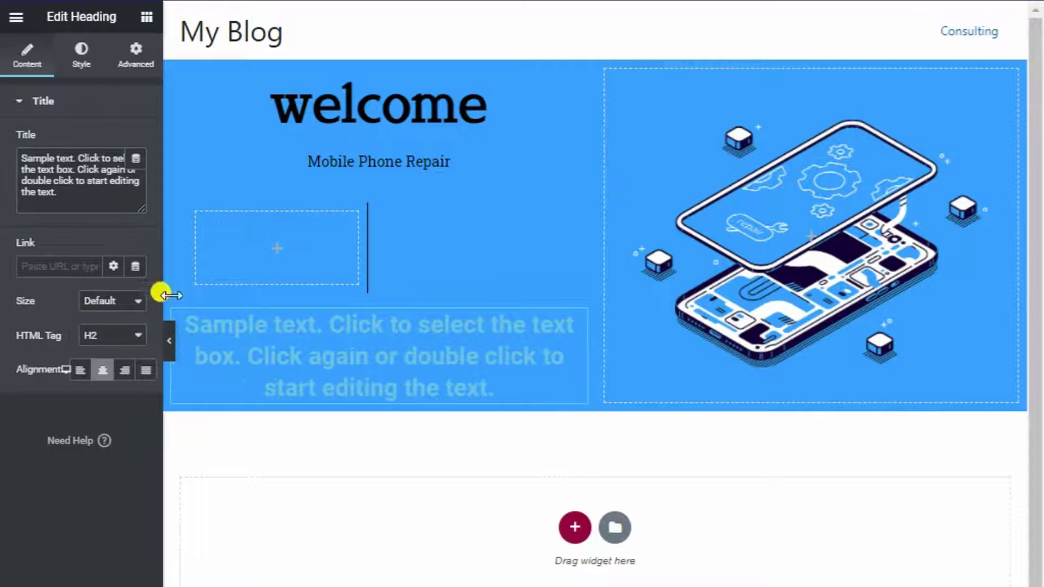
Step: Change the text color of the sample text heading to black
{"action": "left_click", "coordinate": [82, 55]}
{"action": "left_click", "coordinate": [136, 141]}
{"action": "left_click_drag", "start_coordinate": [104, 305], "coordinate": [96, 407]}
Step: Set the sample text heading's font size to 15 px and choose a lighter font weight
{"action": "left_click", "coordinate": [136, 176]}
{"action": "left_click", "coordinate": [98, 312]}
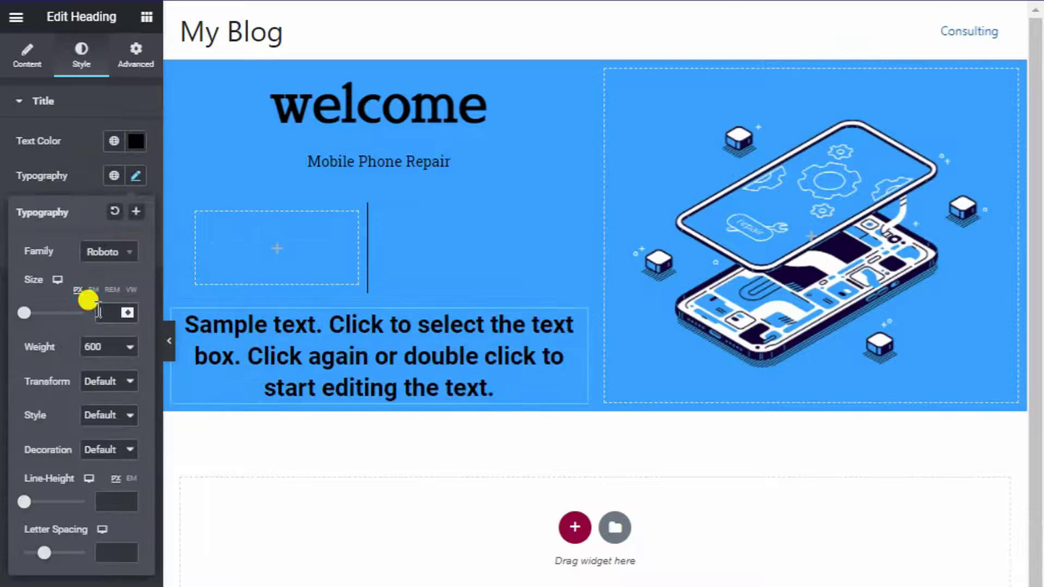
{"action": "type", "text": "15"}
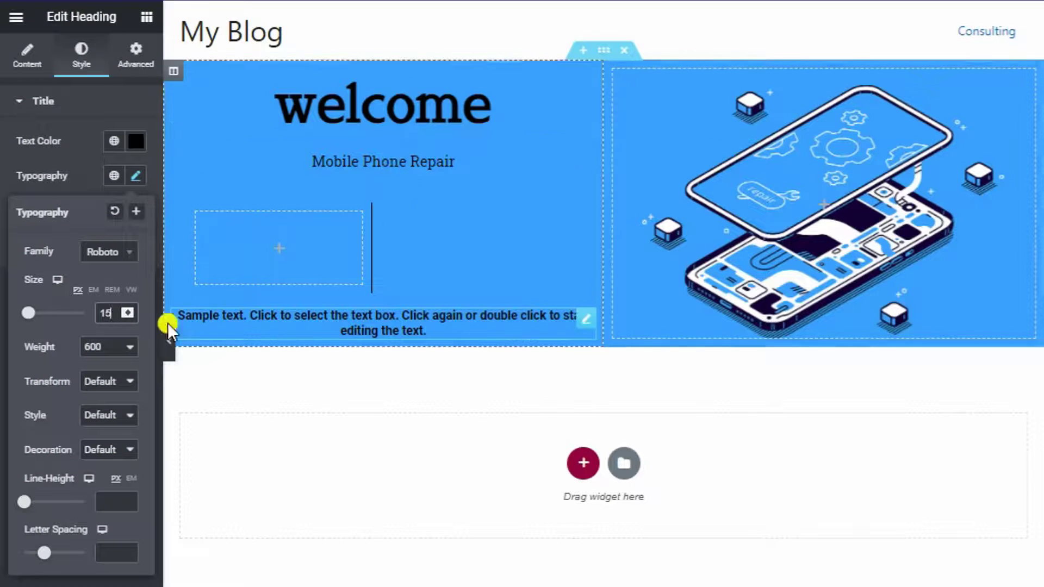
{"action": "left_click", "coordinate": [109, 350]}
{"action": "left_click", "coordinate": [101, 406]}
Step: Add an inner section below the sample text, duplicate its left column to get three columns, and widen the middle one to about 50%
{"action": "left_click", "coordinate": [147, 16]}
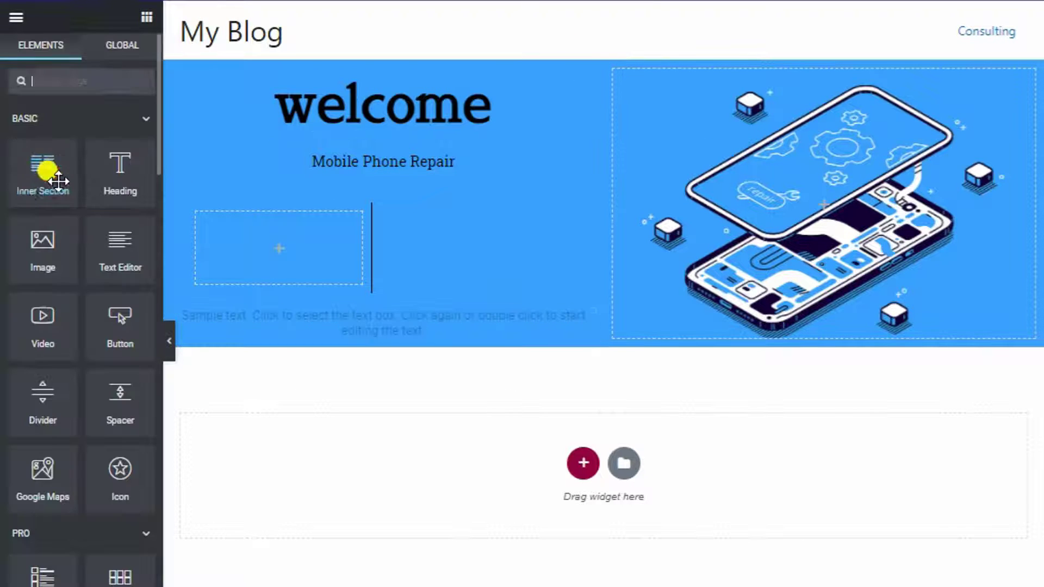
{"action": "left_click_drag", "start_coordinate": [47, 174], "coordinate": [376, 333]}
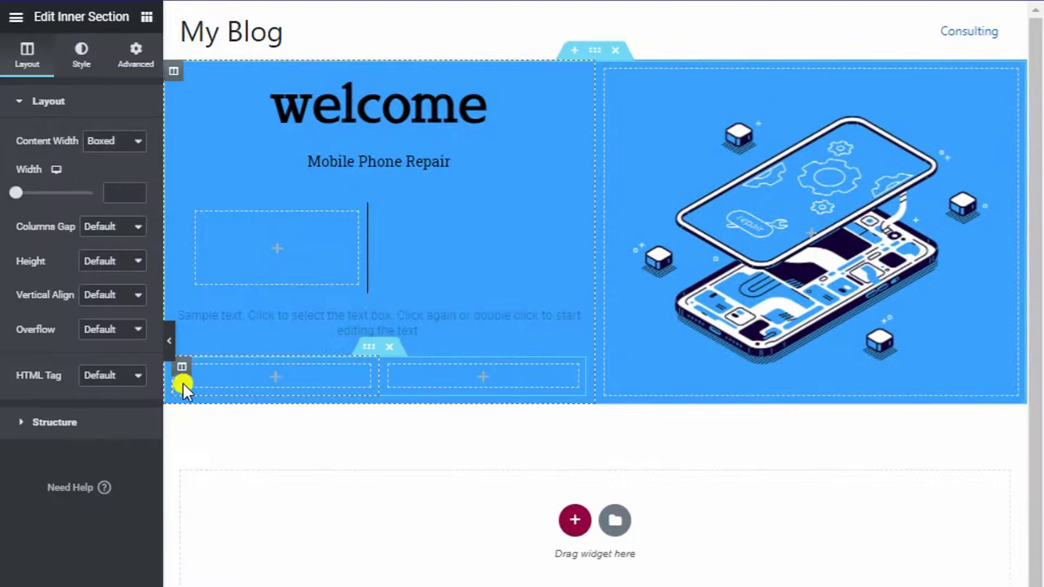
{"action": "right_click", "coordinate": [183, 368]}
{"action": "left_click", "coordinate": [206, 403]}
{"action": "left_click_drag", "start_coordinate": [280, 384], "coordinate": [430, 395]}
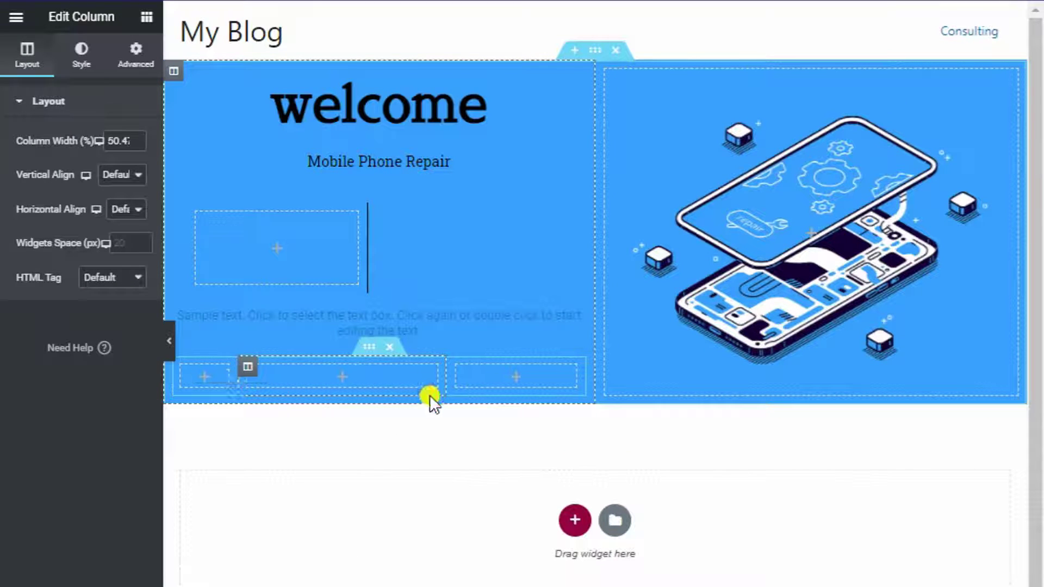
Step: Move the sample text heading into the middle column and adjust the column widths so the text wraps onto three lines
{"action": "left_click_drag", "start_coordinate": [286, 305], "coordinate": [348, 324]}
{"action": "left_click_drag", "start_coordinate": [496, 349], "coordinate": [512, 344]}
{"action": "left_click_drag", "start_coordinate": [249, 335], "coordinate": [233, 336]}
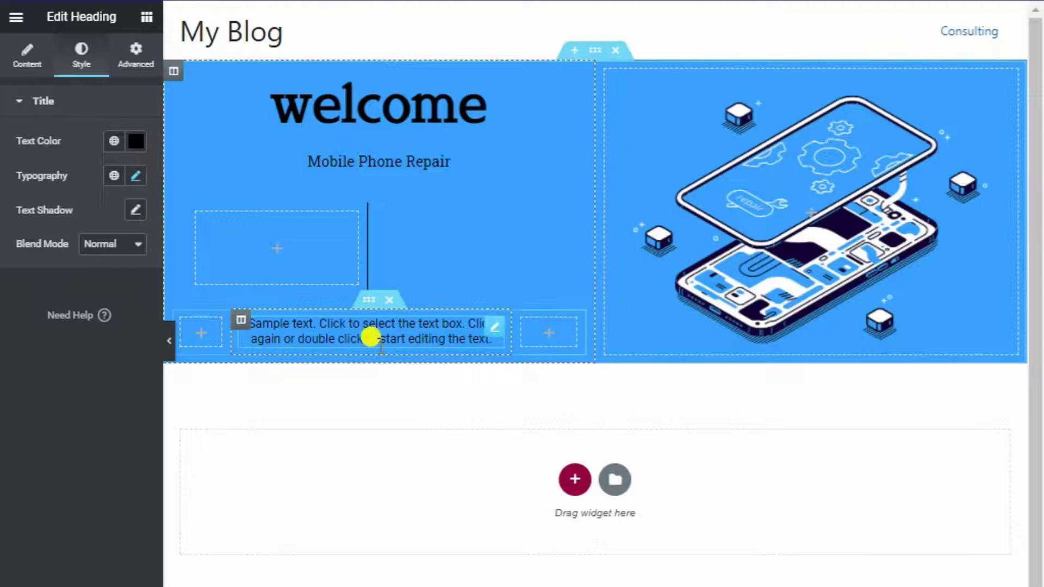
{"action": "left_click_drag", "start_coordinate": [223, 338], "coordinate": [241, 335]}
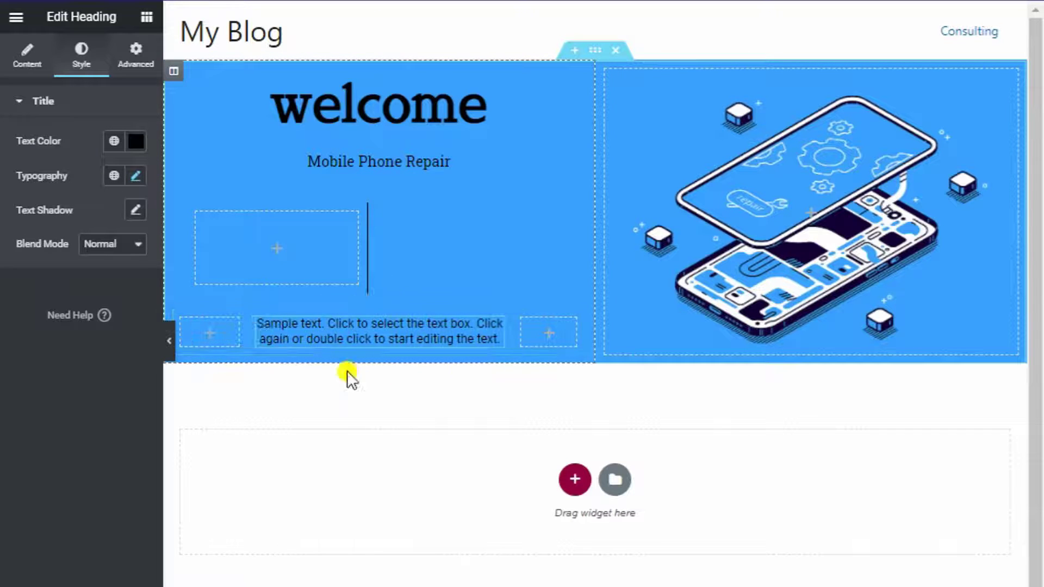
{"action": "left_click_drag", "start_coordinate": [506, 338], "coordinate": [498, 335]}
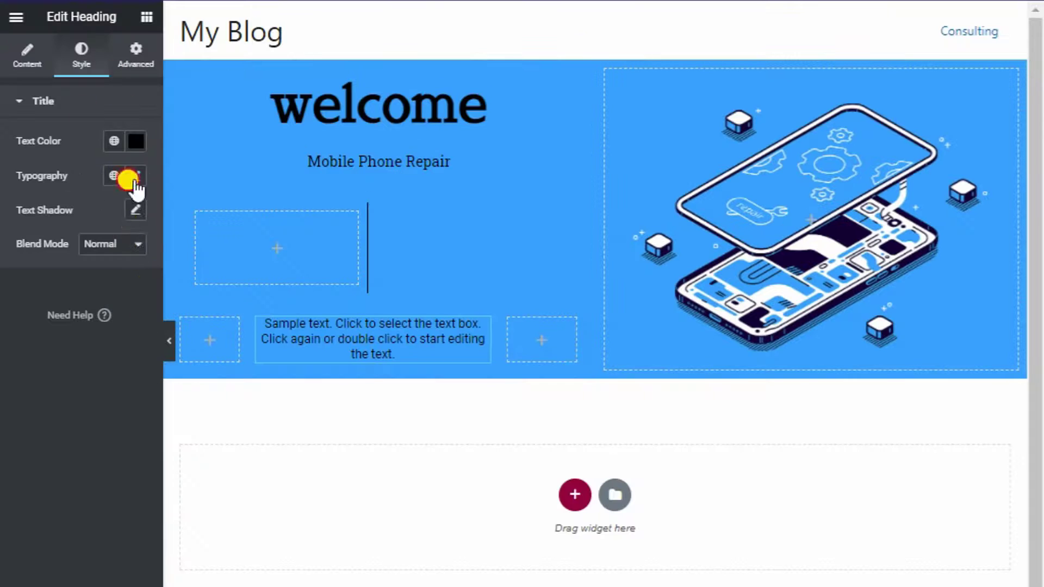
Step: Increase the line height of the sample text heading
{"action": "left_click", "coordinate": [135, 175]}
{"action": "left_click_drag", "start_coordinate": [14, 501], "coordinate": [35, 504]}
{"action": "left_click_drag", "start_coordinate": [44, 553], "coordinate": [35, 547]}
Step: Add a Button widget below the sample text, center it and set its text to "Red More"
{"action": "left_click", "coordinate": [144, 18]}
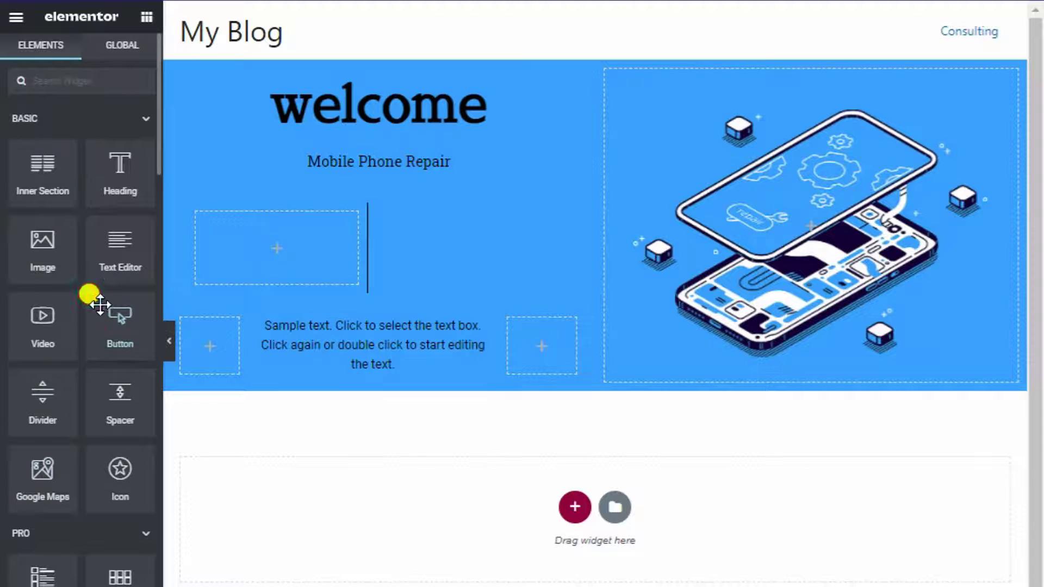
{"action": "left_click_drag", "start_coordinate": [100, 304], "coordinate": [359, 378]}
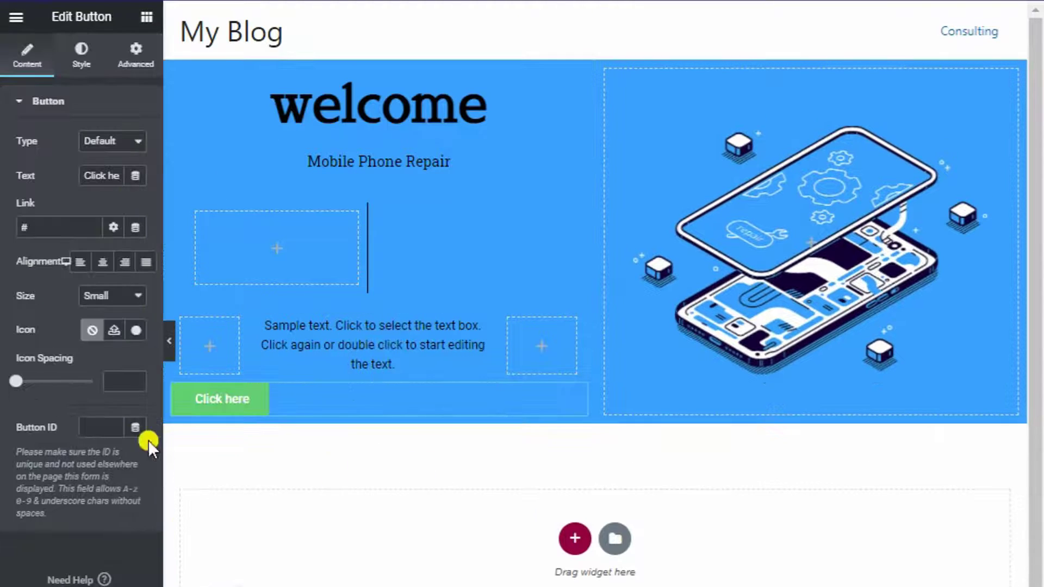
{"action": "left_click", "coordinate": [103, 262]}
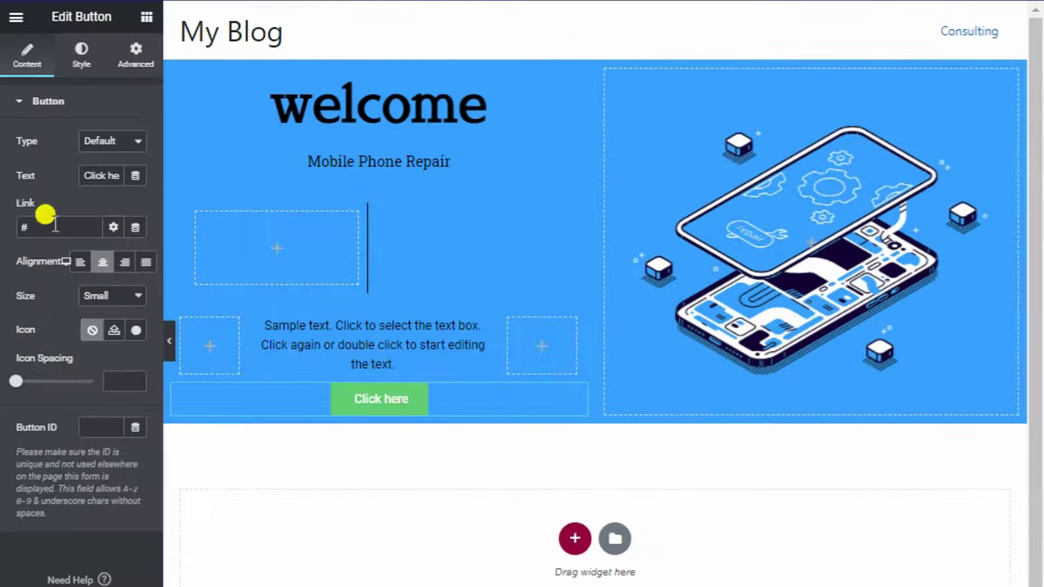
{"action": "type", "text": "Red"}
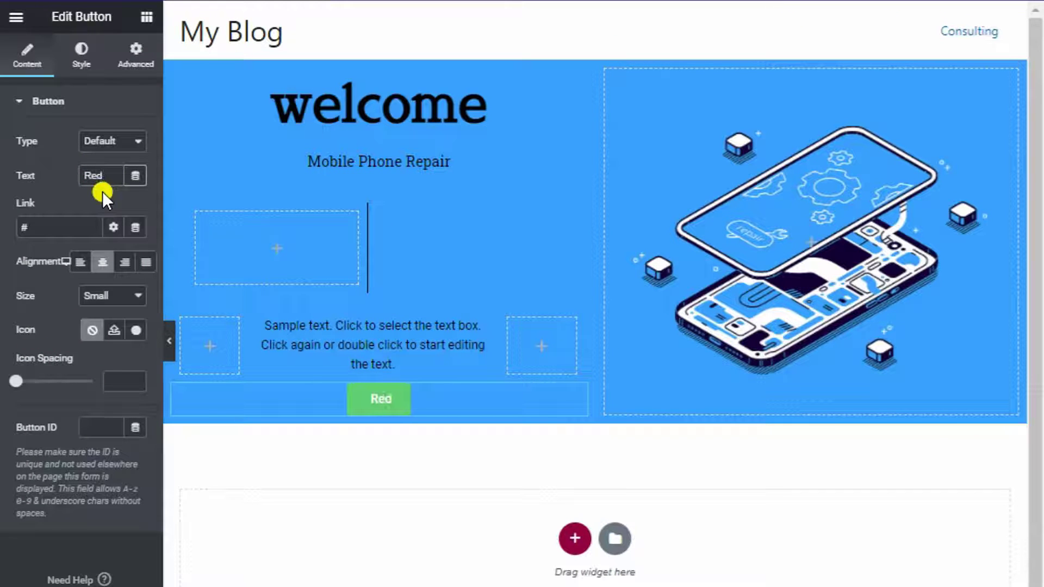
{"action": "type", "text": " More"}
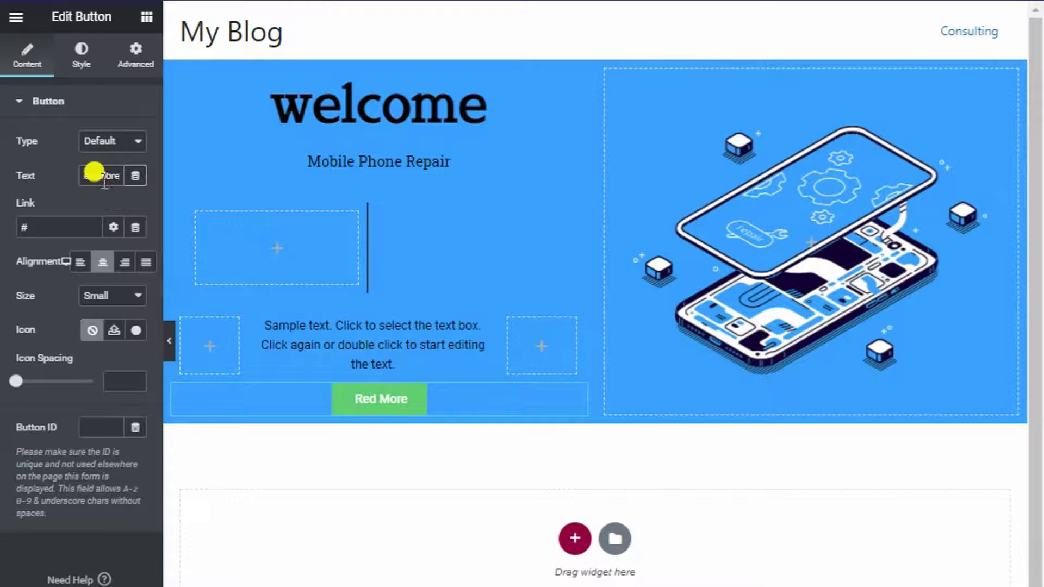
Step: Make the button's background color fully transparent
{"action": "left_click", "coordinate": [82, 57]}
{"action": "left_click", "coordinate": [135, 314]}
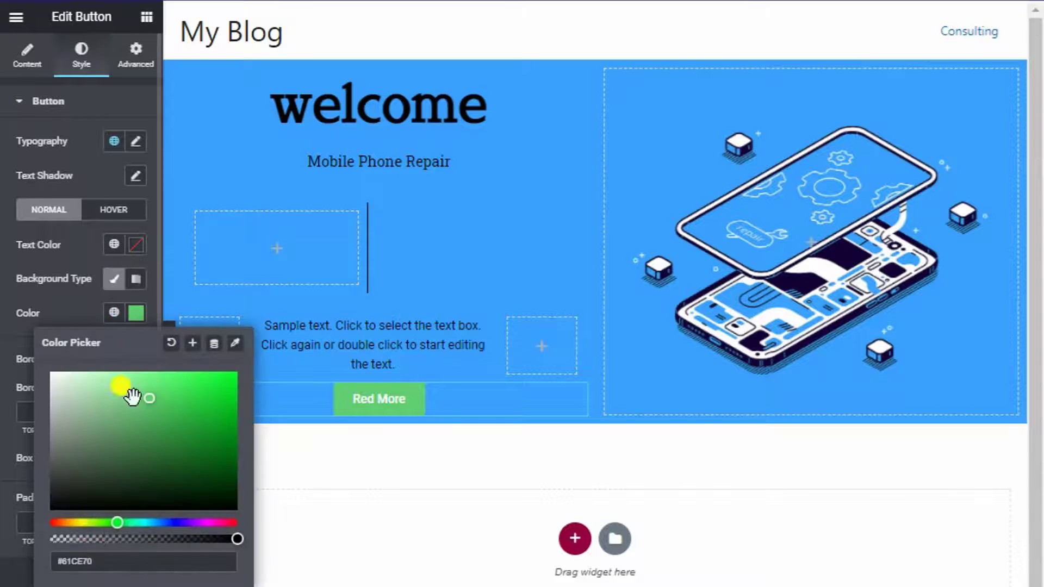
{"action": "left_click_drag", "start_coordinate": [233, 538], "coordinate": [5, 541]}
{"action": "left_click", "coordinate": [422, 552]}
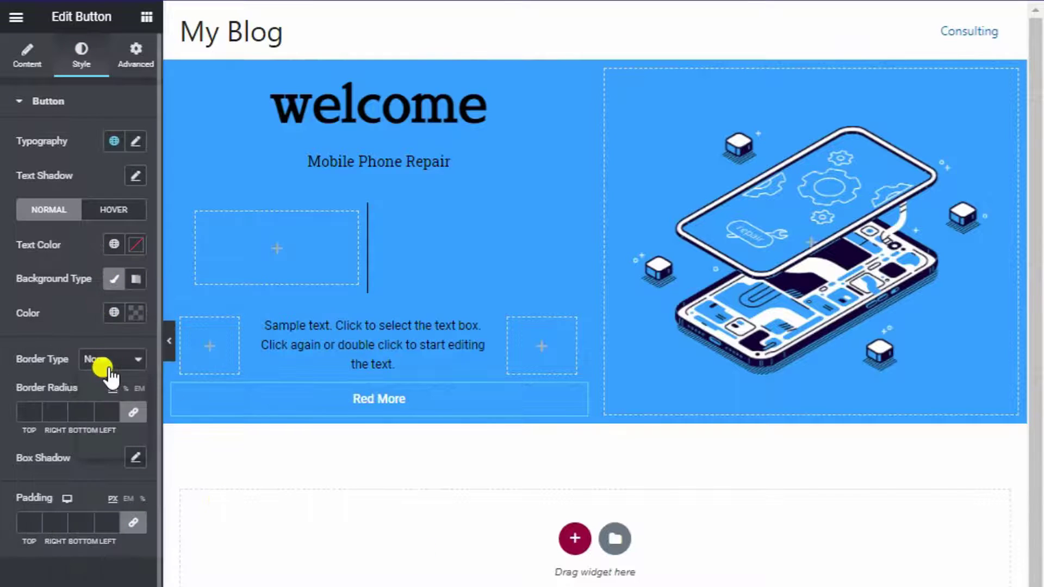
Step: Give the button a solid black border with a width of 1 on all sides
{"action": "left_click", "coordinate": [103, 365]}
{"action": "left_click", "coordinate": [104, 390]}
{"action": "left_click", "coordinate": [30, 406]}
{"action": "type", "text": "1"}
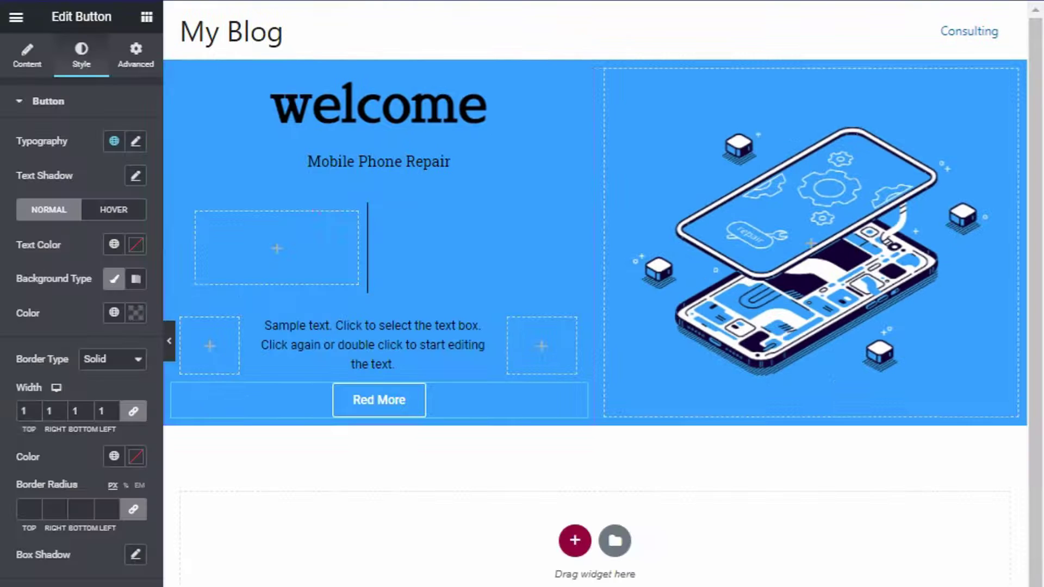
{"action": "left_click", "coordinate": [131, 456]}
{"action": "left_click", "coordinate": [133, 458]}
Step: Change the button's normal text color to black
{"action": "left_click", "coordinate": [135, 244]}
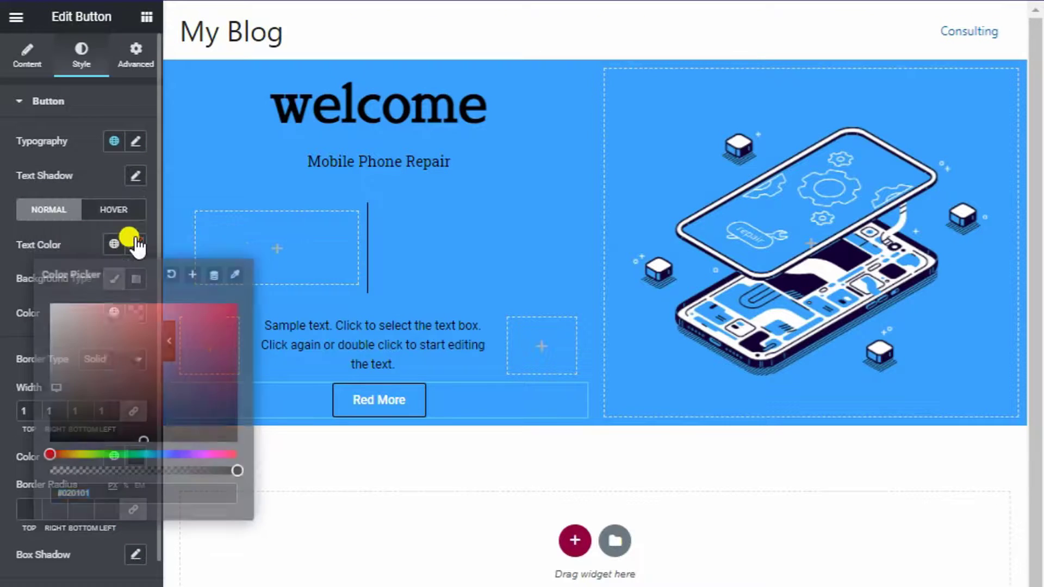
{"action": "left_click_drag", "start_coordinate": [116, 347], "coordinate": [79, 504]}
{"action": "left_click", "coordinate": [121, 545]}
Step: Set the button's hover text color to white (#FFFFFF)
{"action": "left_click", "coordinate": [90, 209]}
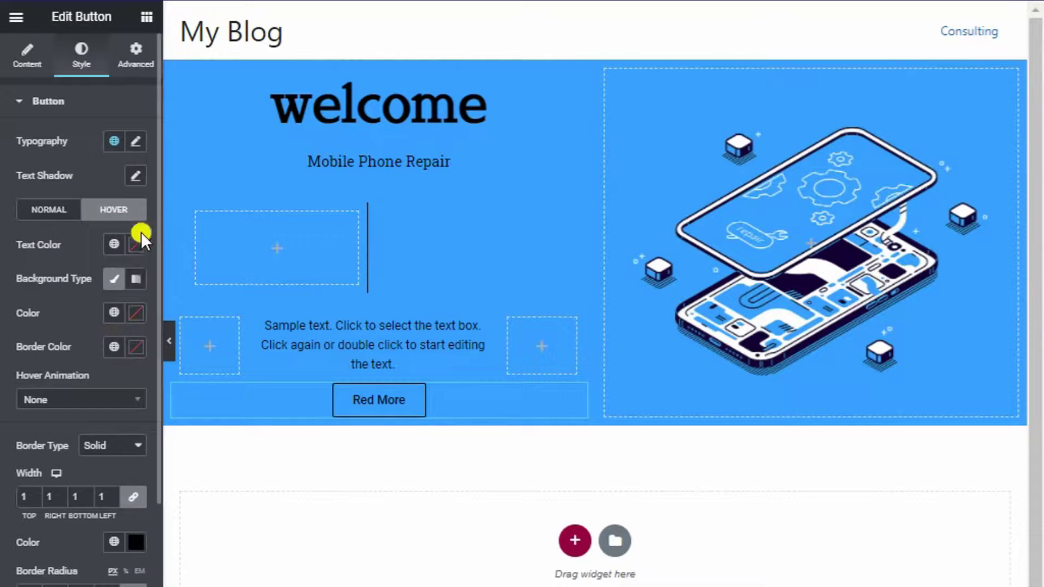
{"action": "left_click", "coordinate": [136, 245]}
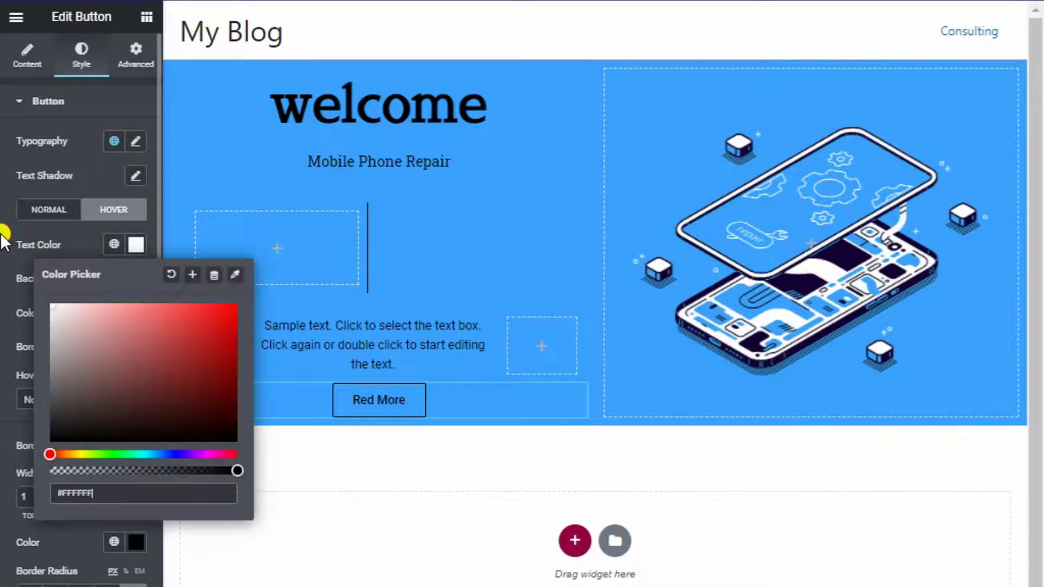
{"action": "left_click", "coordinate": [386, 403]}
{"action": "scroll", "coordinate": [40, 560], "scroll_direction": "down", "scroll_amount": 2}
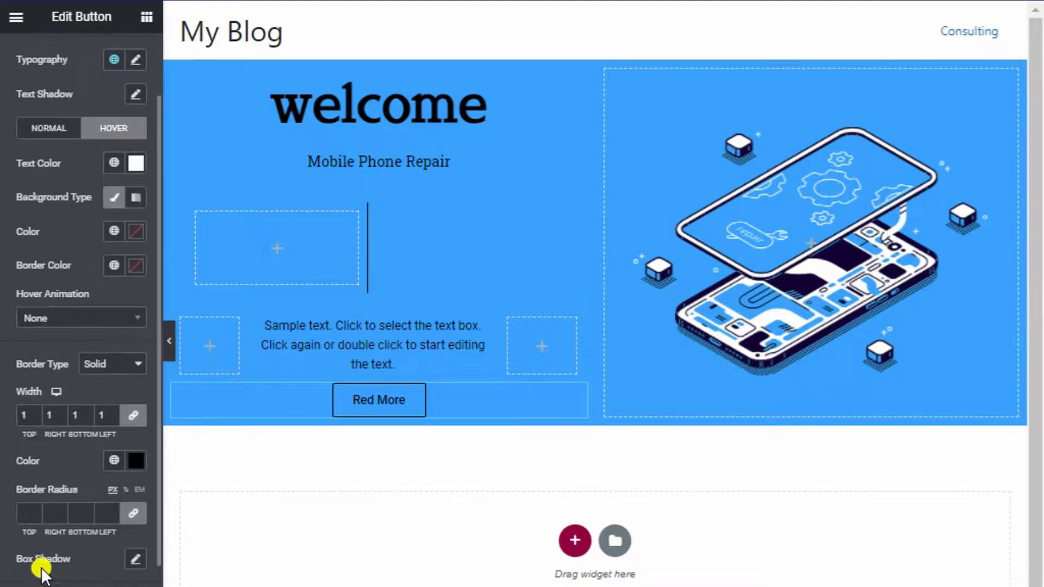
{"action": "scroll", "coordinate": [47, 401], "scroll_direction": "up", "scroll_amount": 2}
{"action": "left_click", "coordinate": [70, 103]}
{"action": "left_click", "coordinate": [22, 62]}
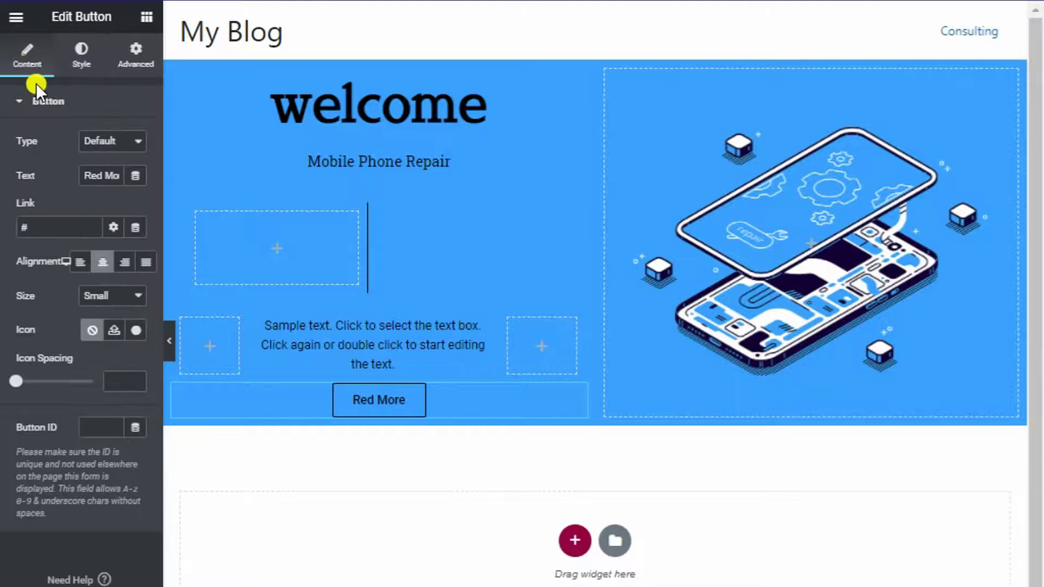
Step: Set the font size of the button text to 18 px
{"action": "left_click", "coordinate": [78, 50]}
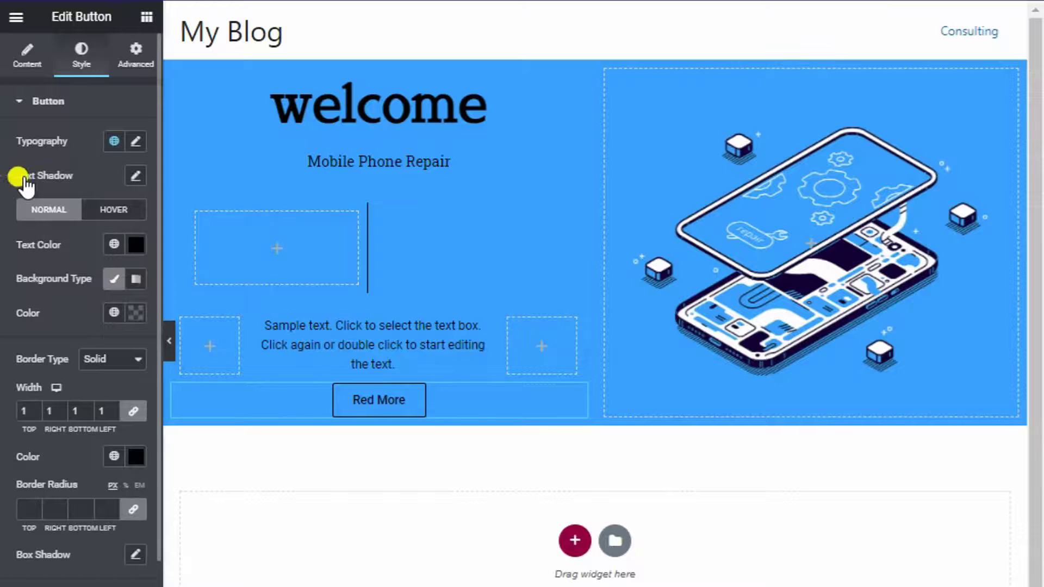
{"action": "left_click", "coordinate": [136, 141]}
{"action": "type", "text": "15"}
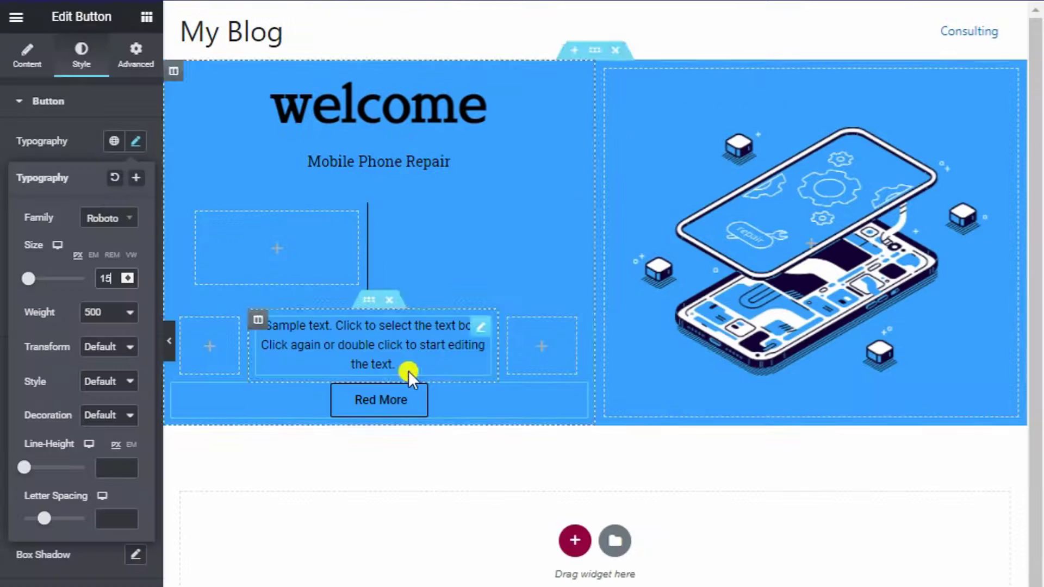
{"action": "left_click", "coordinate": [87, 275]}
{"action": "type", "text": "18"}
Step: Set the font weight of the button text to 400
{"action": "left_click", "coordinate": [93, 316]}
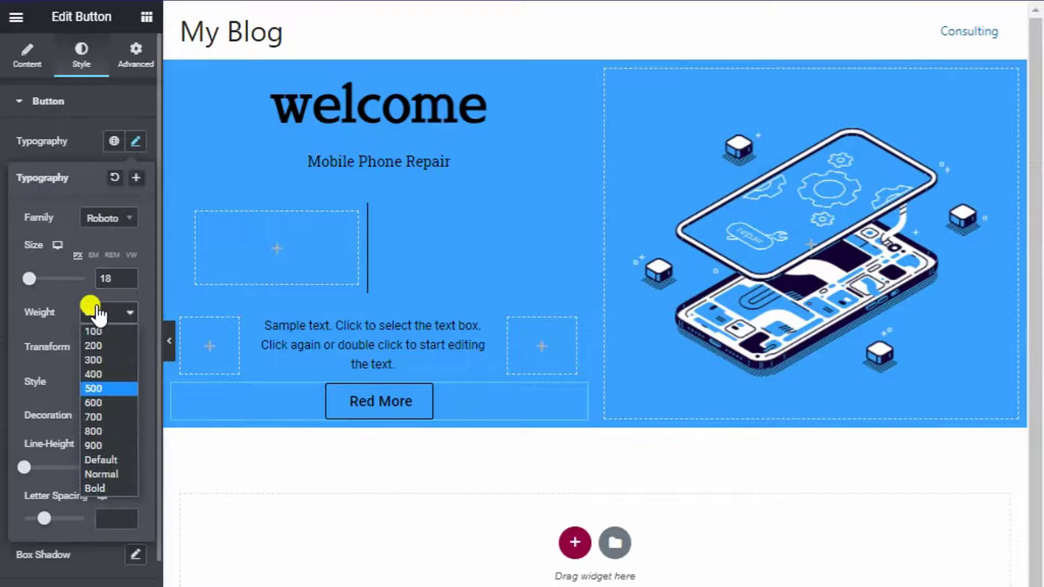
{"action": "left_click", "coordinate": [90, 360]}
{"action": "left_click", "coordinate": [108, 312]}
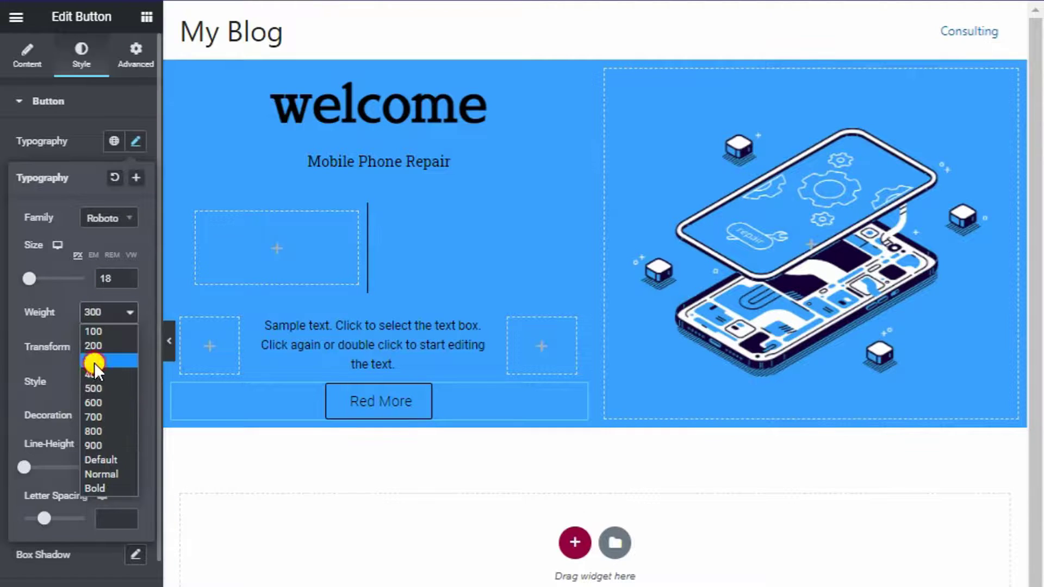
{"action": "left_click", "coordinate": [94, 364]}
{"action": "left_click", "coordinate": [93, 375]}
{"action": "left_click", "coordinate": [93, 381]}
Step: Set the button text's line height to 10 px and its letter spacing to 3.9
{"action": "left_click_drag", "start_coordinate": [46, 468], "coordinate": [25, 468]}
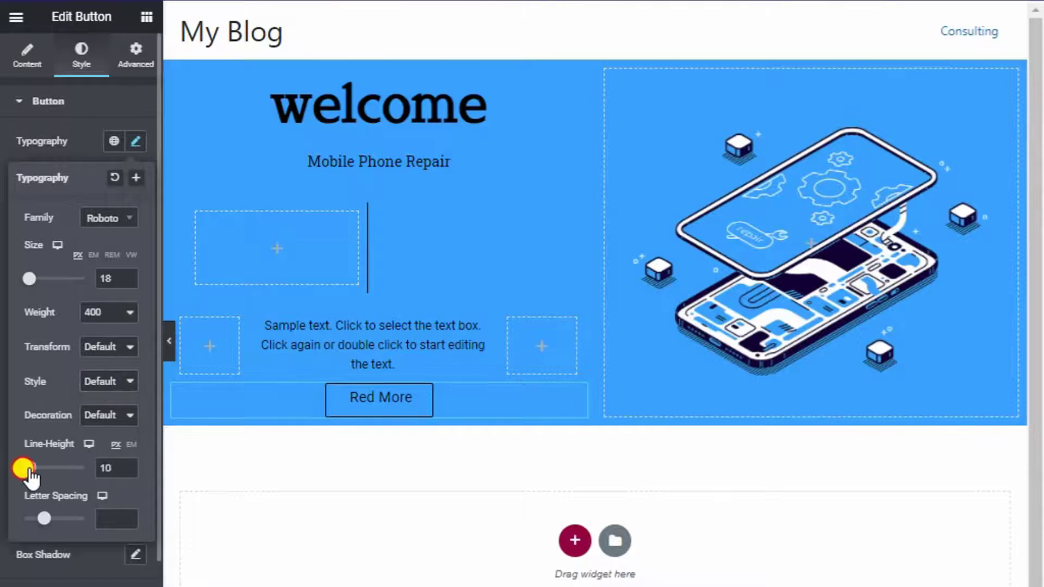
{"action": "left_click_drag", "start_coordinate": [40, 523], "coordinate": [60, 520]}
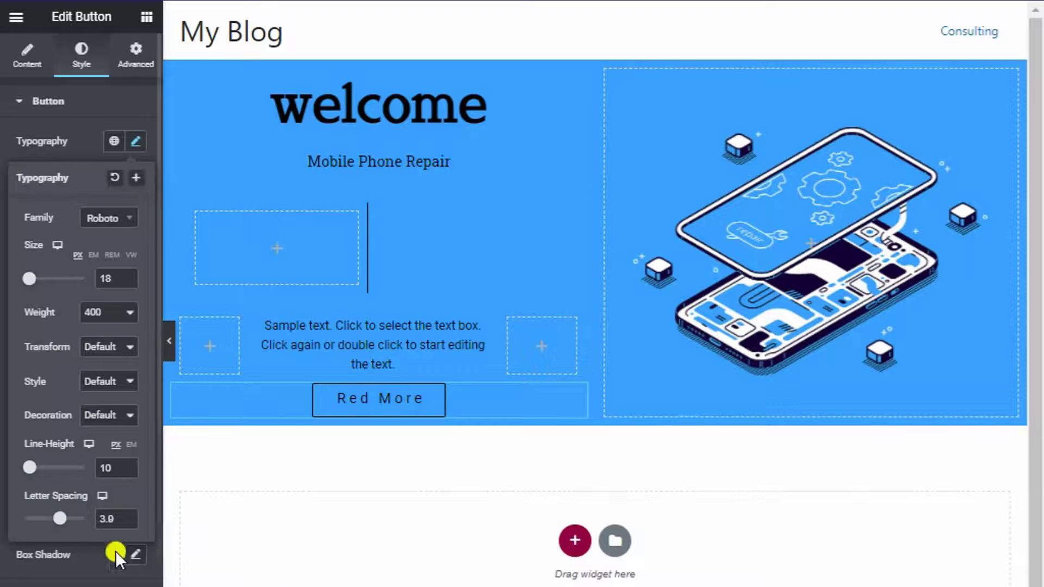
Step: Unlink the button's padding values and set its top and bottom padding to 20 px
{"action": "left_click", "coordinate": [131, 144]}
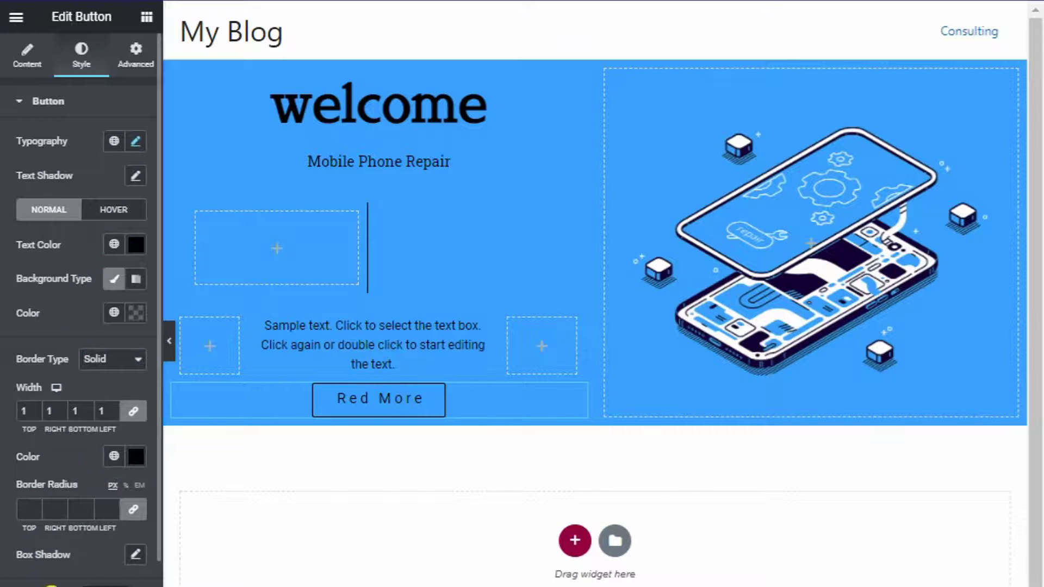
{"action": "scroll", "coordinate": [132, 541], "scroll_direction": "down", "scroll_amount": 1}
{"action": "left_click", "coordinate": [133, 538]}
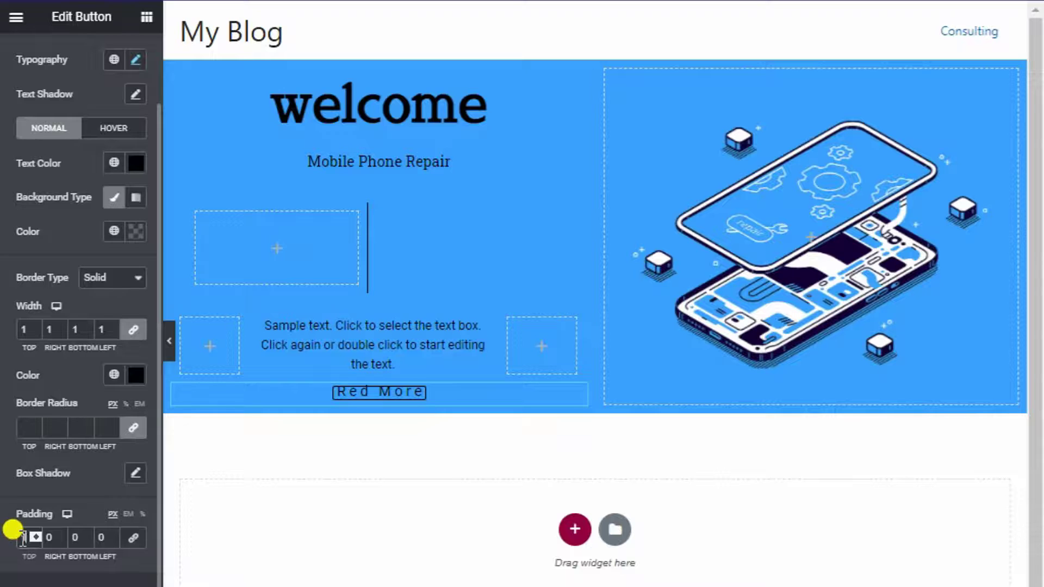
{"action": "type", "text": "10"}
{"action": "left_click", "coordinate": [74, 537]}
{"action": "type", "text": "10"}
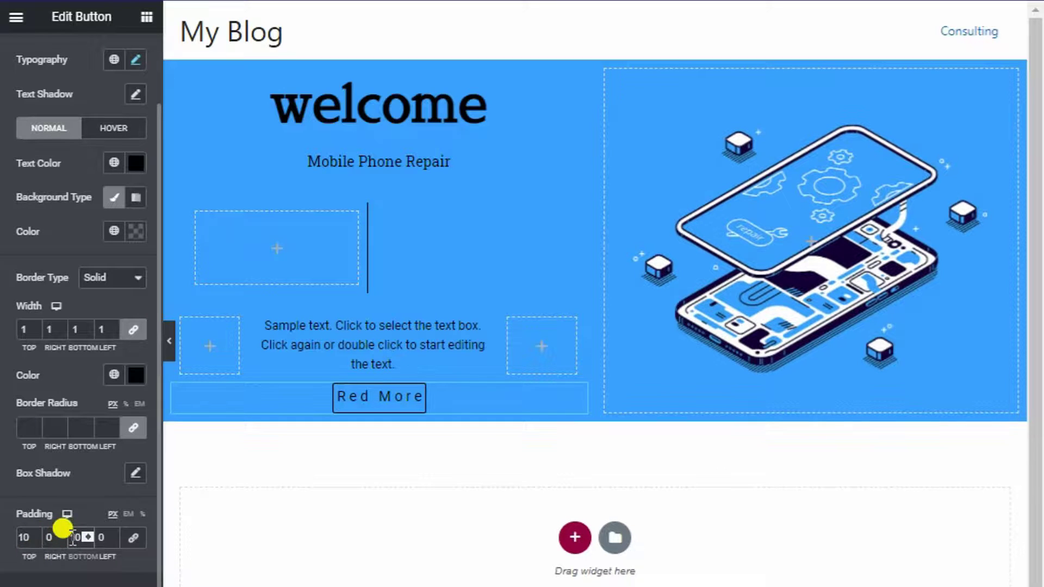
{"action": "type", "text": "20"}
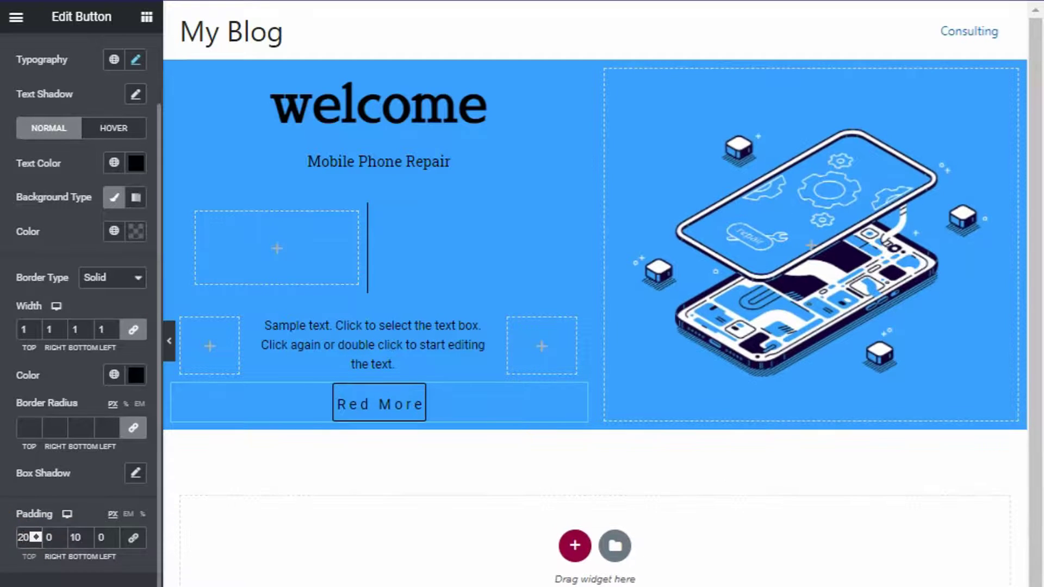
{"action": "left_click", "coordinate": [75, 538]}
{"action": "type", "text": "20"}
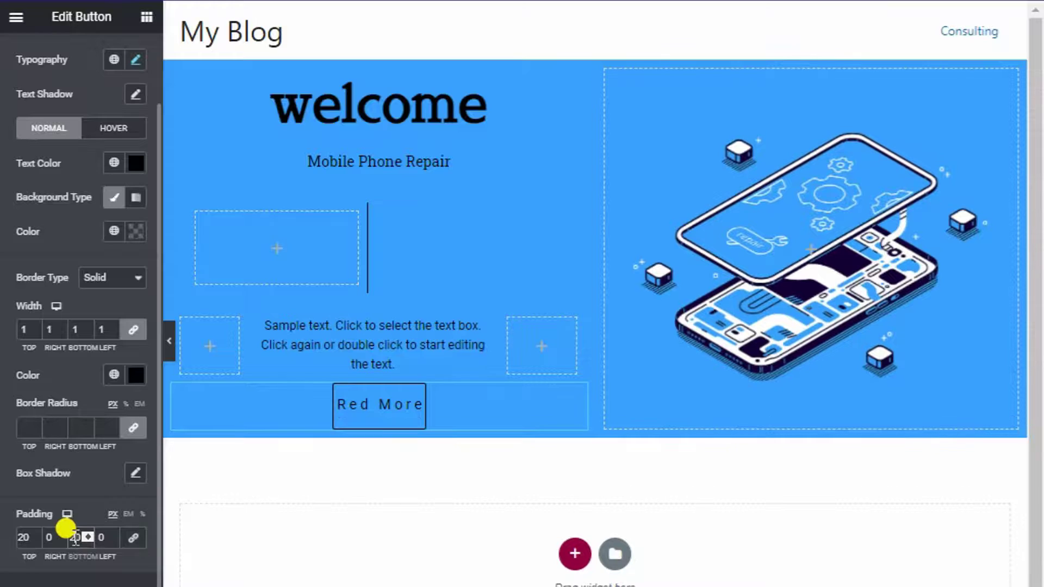
Step: Set the button's right and left padding to 50 px and its top padding to 15 px
{"action": "left_click", "coordinate": [46, 538]}
{"action": "type", "text": "50"}
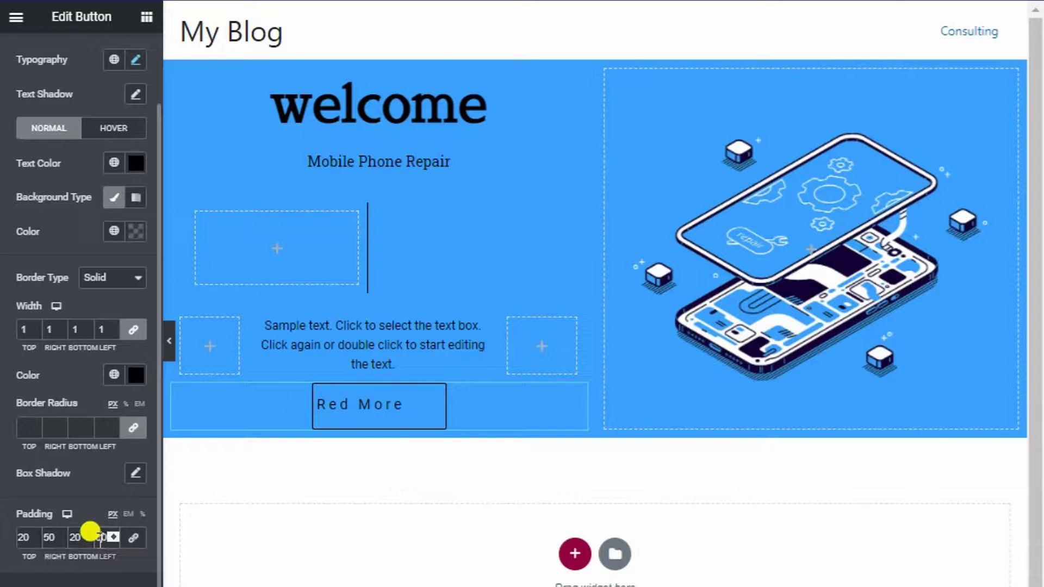
{"action": "left_click", "coordinate": [103, 537]}
{"action": "type", "text": "5015"}
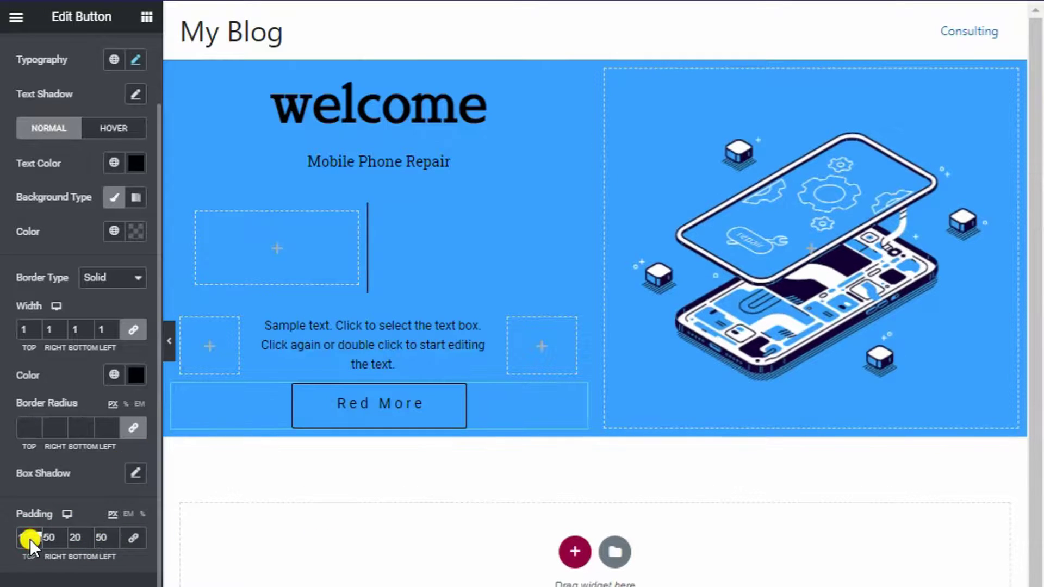
Step: Set the button's bottom padding to 15 px and its left and right padding to 70 px
{"action": "left_click", "coordinate": [80, 539]}
{"action": "type", "text": "15"}
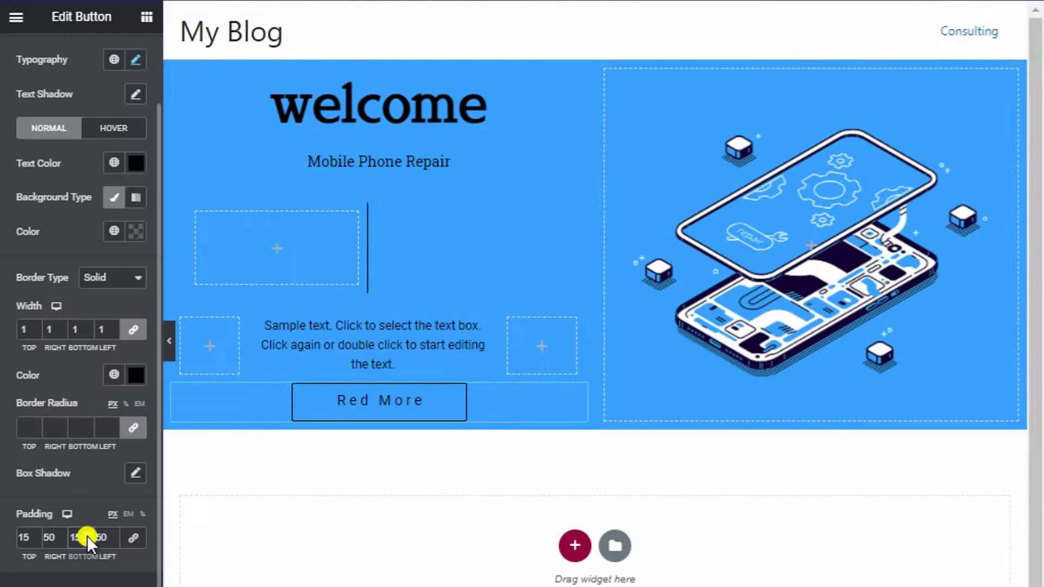
{"action": "type", "text": "70"}
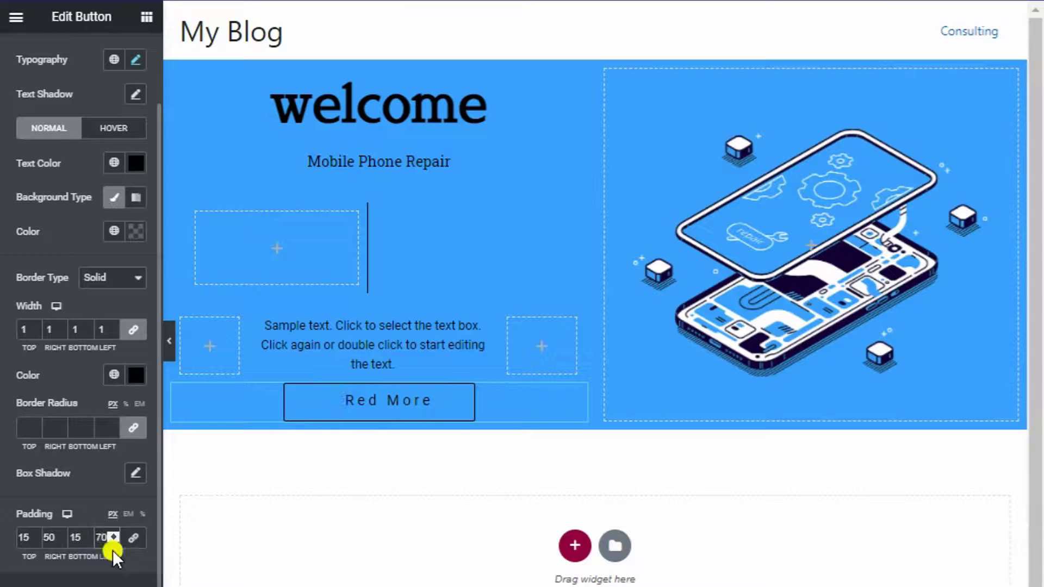
{"action": "type", "text": "70"}
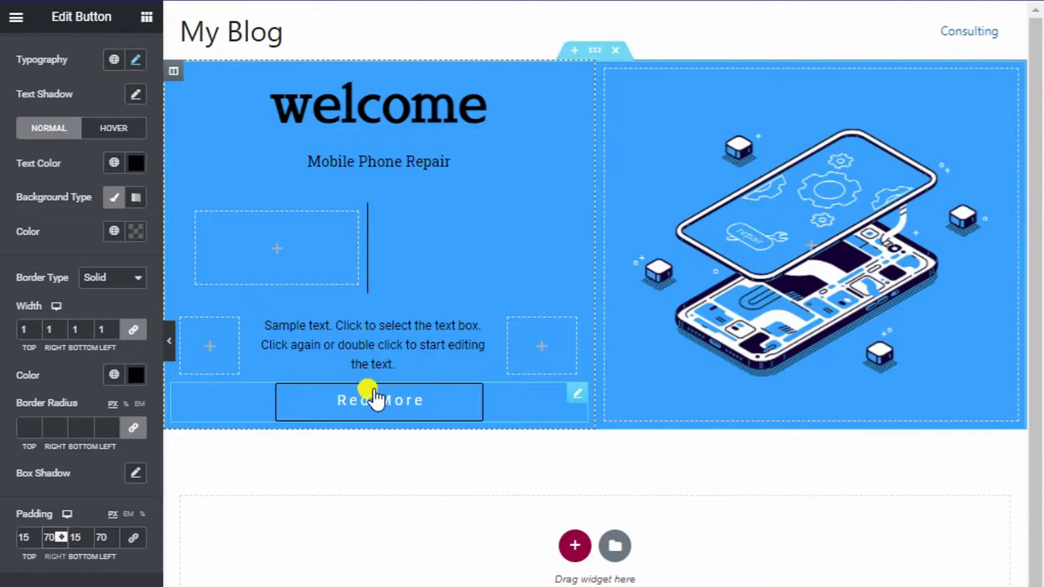
Step: Give the button a top margin of 58 px, leaving the other margins at 0
{"action": "scroll", "coordinate": [136, 217], "scroll_direction": "up", "scroll_amount": 2}
{"action": "left_click", "coordinate": [145, 65]}
{"action": "left_click", "coordinate": [30, 159]}
{"action": "type", "text": "4"}
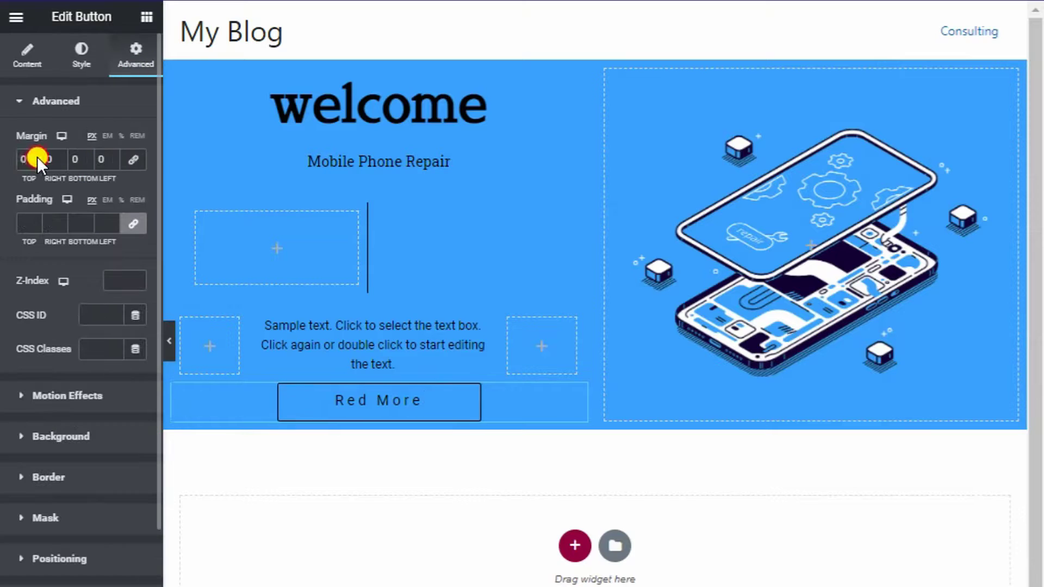
{"action": "scroll", "coordinate": [37, 157], "scroll_direction": "up", "scroll_amount": 15}
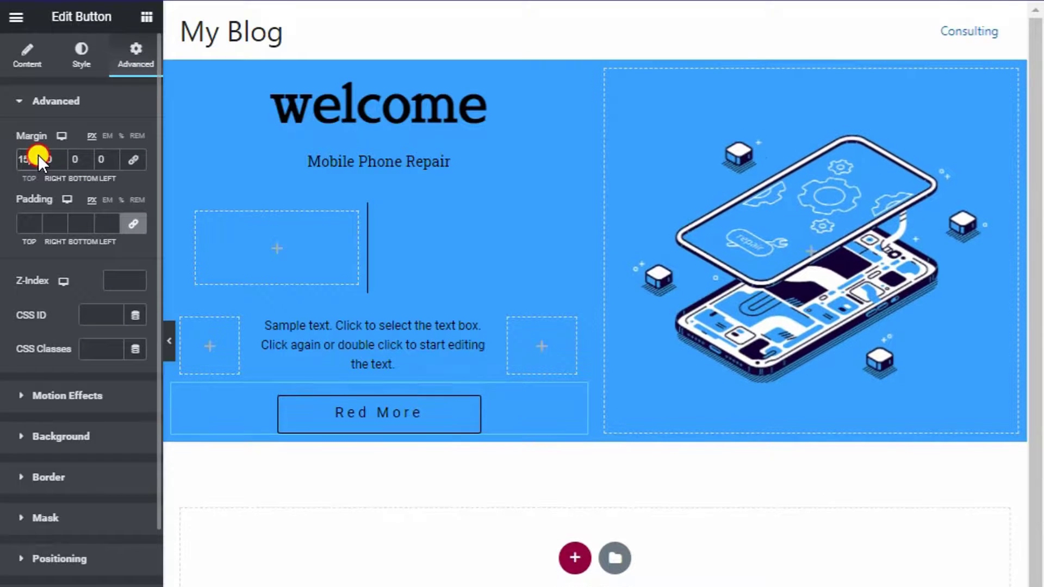
{"action": "scroll", "coordinate": [38, 155], "scroll_direction": "up", "scroll_amount": 20}
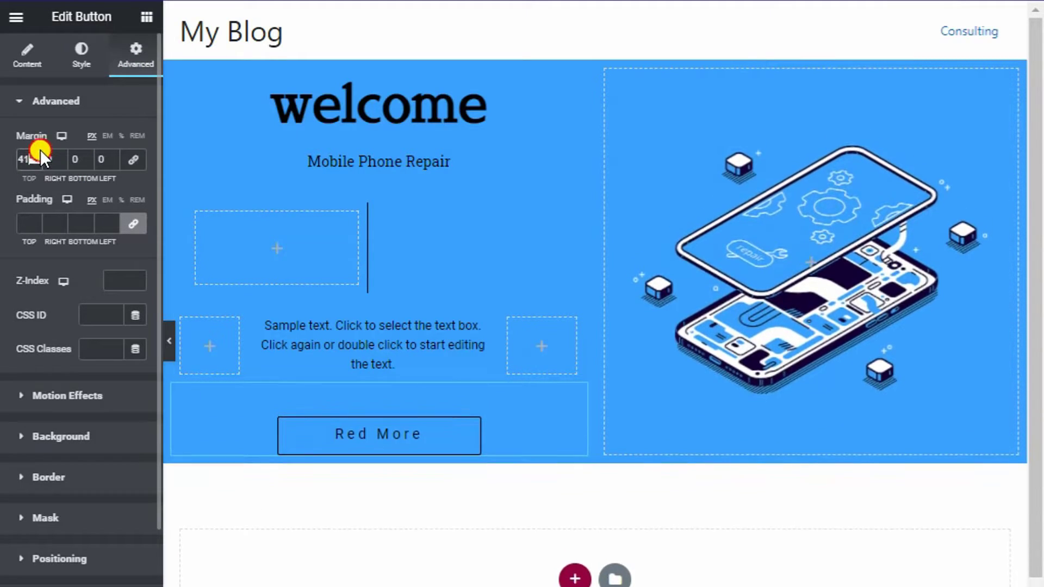
{"action": "scroll", "coordinate": [40, 149], "scroll_direction": "up", "scroll_amount": 10}
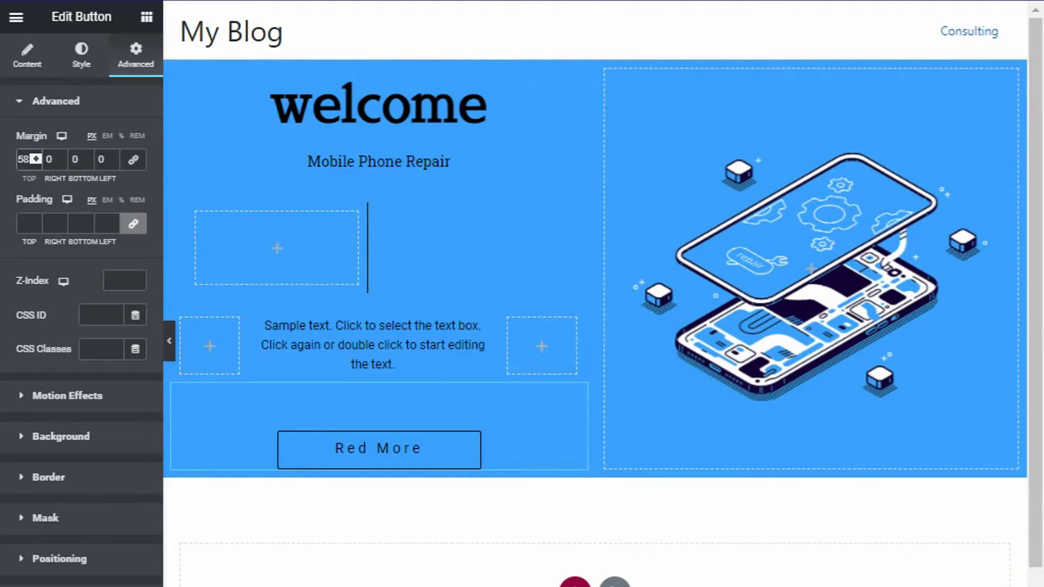
Step: Add a centered heading below the button with the freelancer's name as its title
{"action": "left_click", "coordinate": [144, 18]}
{"action": "left_click_drag", "start_coordinate": [119, 168], "coordinate": [405, 452]}
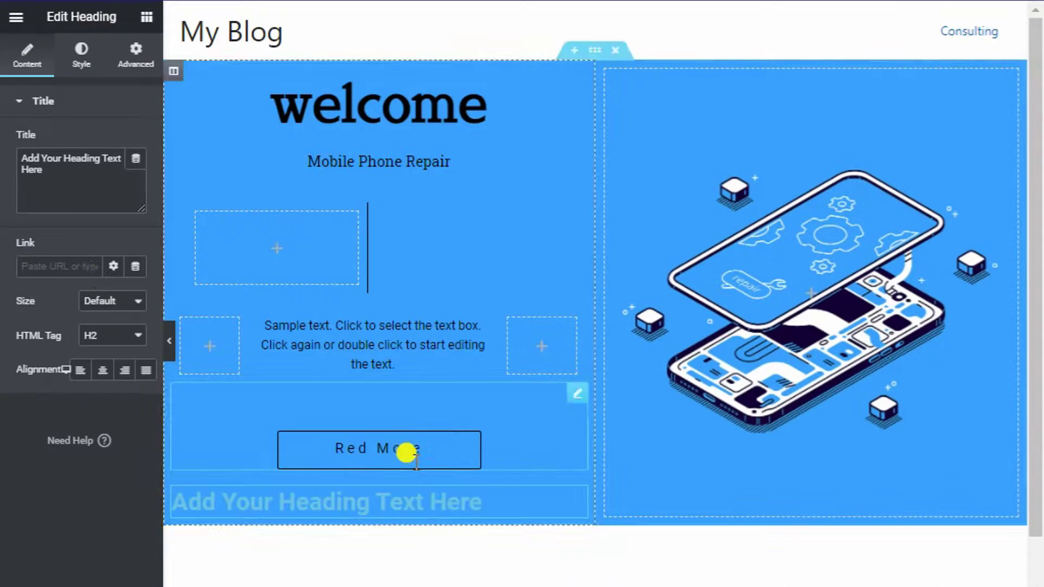
{"action": "type", "text": "Free"}
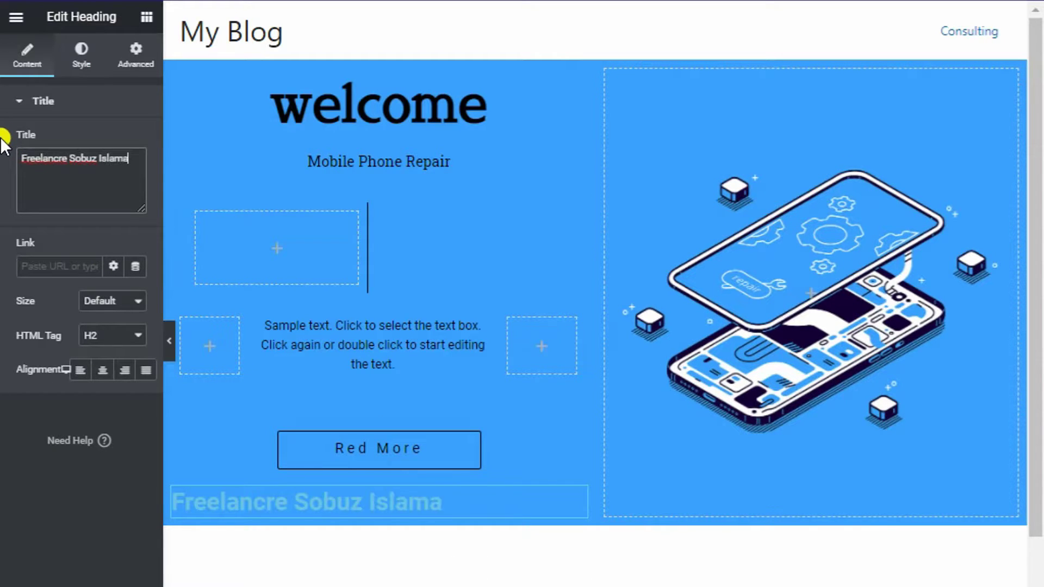
{"action": "type", "text": "lancre Sobuz Islama"}
{"action": "left_click", "coordinate": [102, 370]}
Step: Set the text color of the name heading below the button to white
{"action": "left_click", "coordinate": [82, 55]}
{"action": "left_click", "coordinate": [136, 141]}
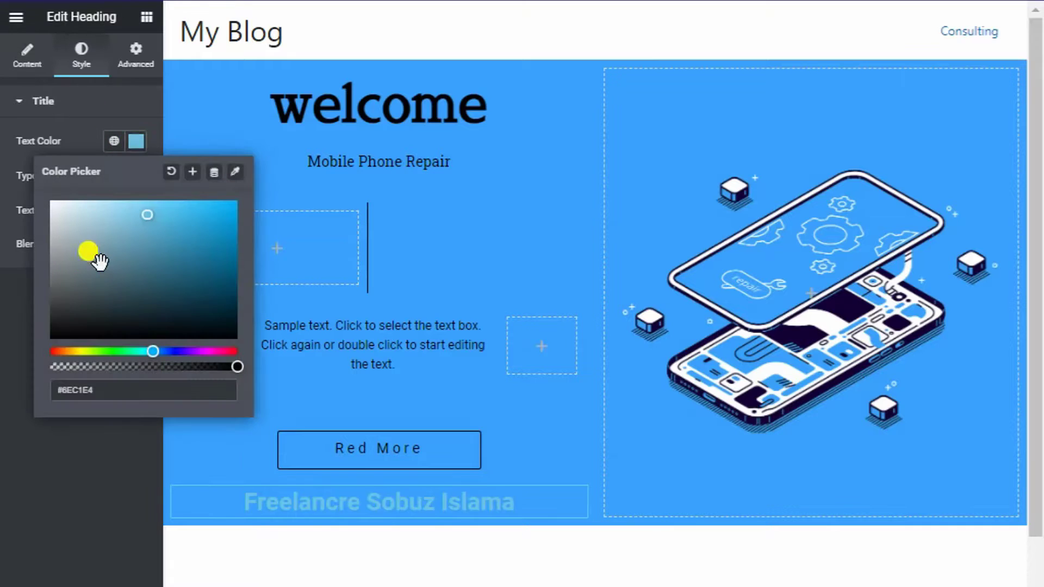
{"action": "left_click_drag", "start_coordinate": [97, 261], "coordinate": [50, 201]}
{"action": "left_click", "coordinate": [79, 497]}
Step: Set the name heading's font size to 10 px and change its font weight
{"action": "left_click", "coordinate": [133, 177]}
{"action": "type", "text": "10"}
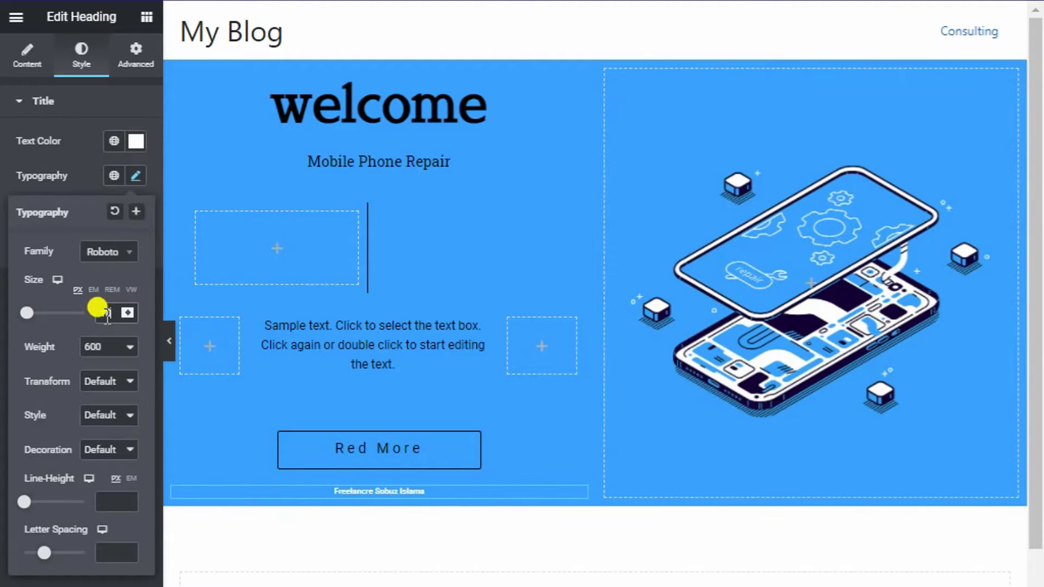
{"action": "left_click", "coordinate": [109, 352]}
{"action": "left_click", "coordinate": [102, 403]}
{"action": "left_click", "coordinate": [414, 537]}
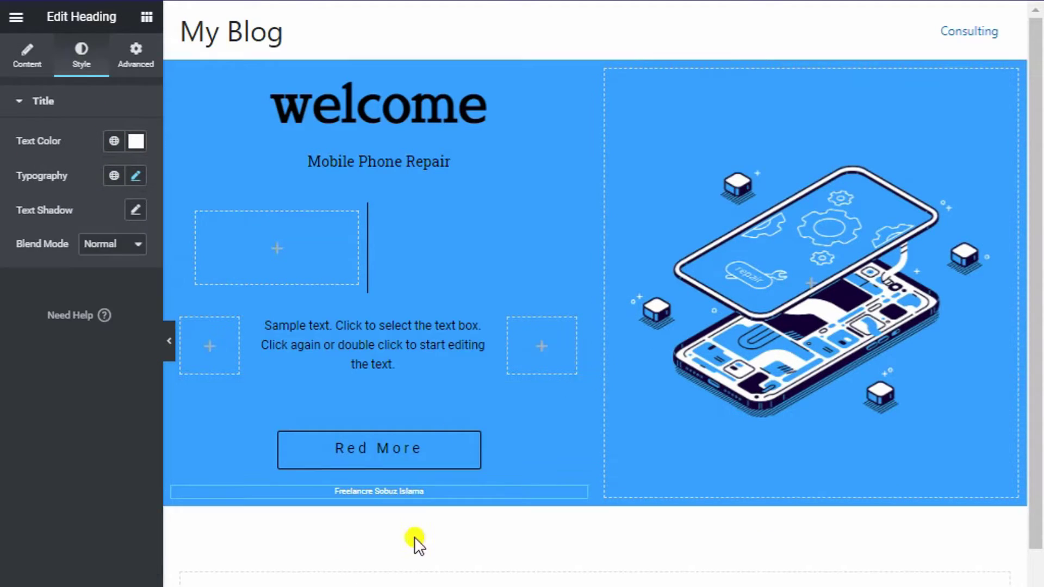
Step: Switch to the live page in the browser to view the welcome section
{"action": "left_click", "coordinate": [533, 1]}
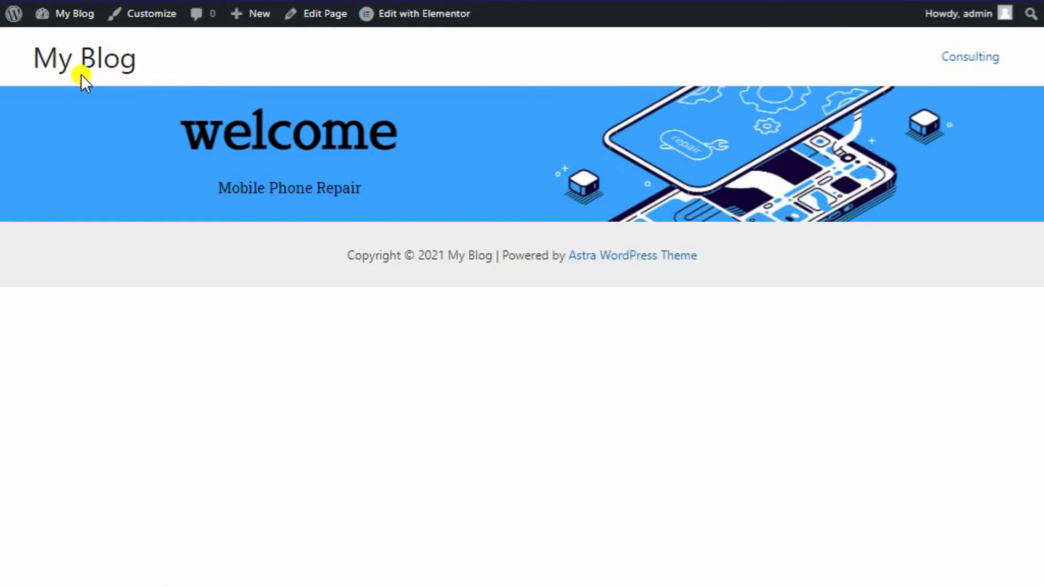